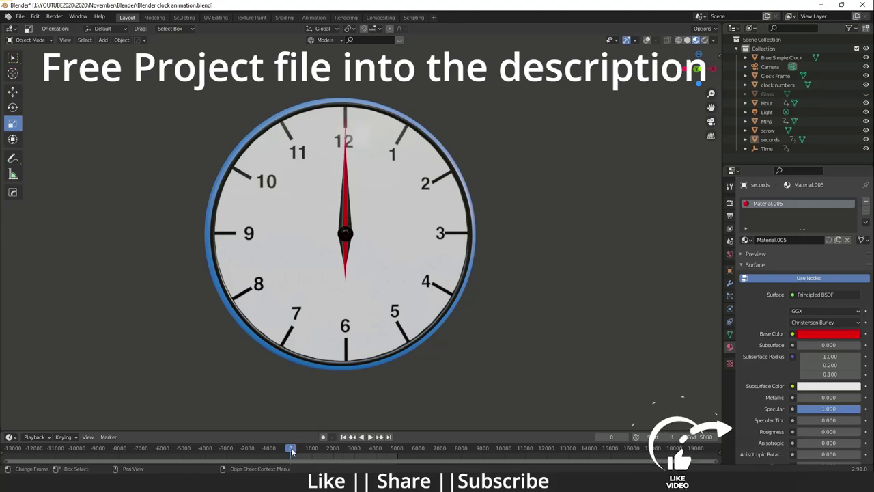
Play and scrub through the finished clock animation to examine how the hands move, and return to frame 0
key(space)
click(318, 456)
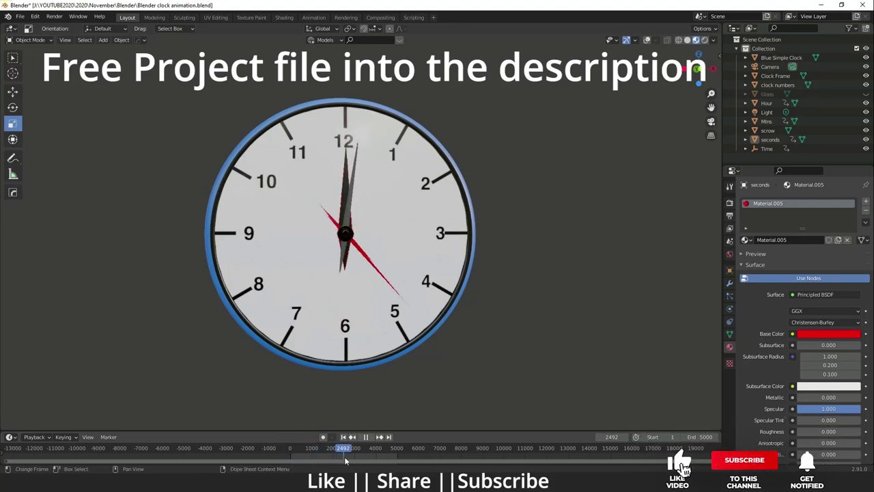
key(Escape)
key(space)
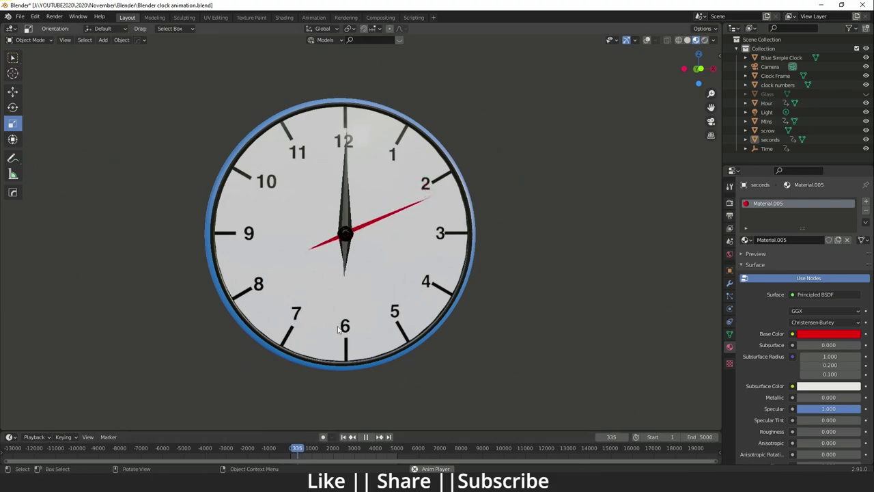
click(365, 436)
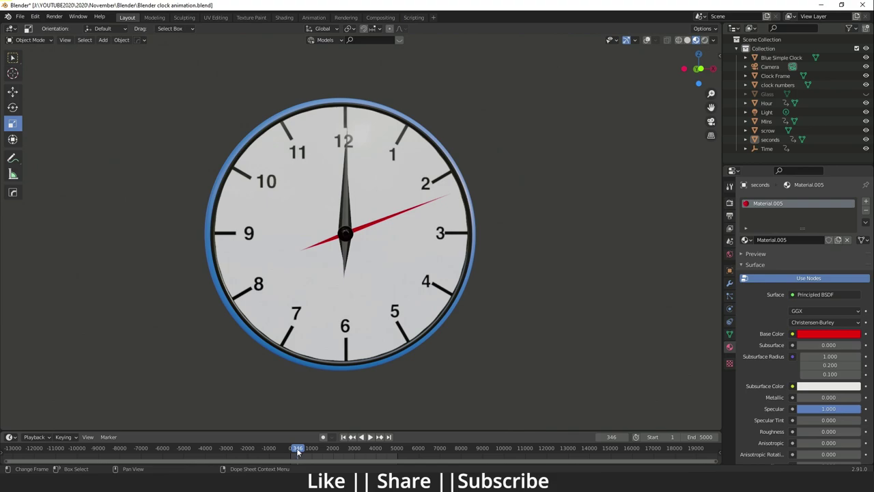
drag(296, 448, 390, 448)
key(space)
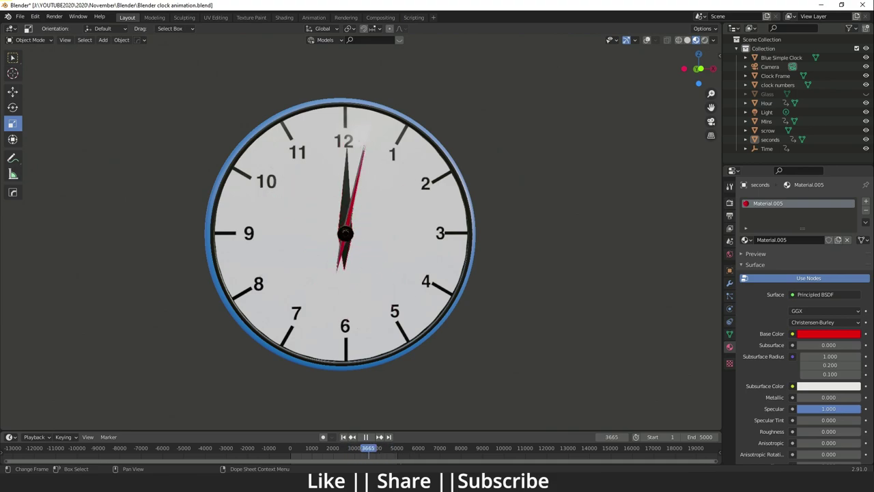
key(Escape)
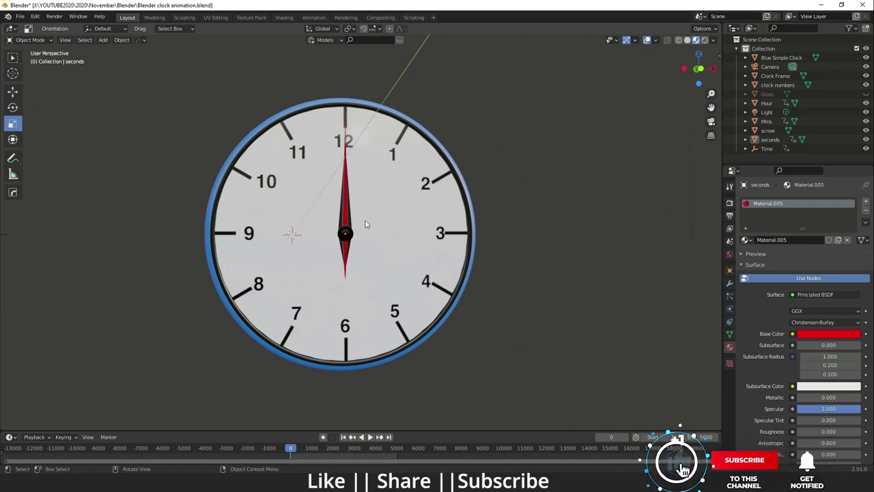
key(space)
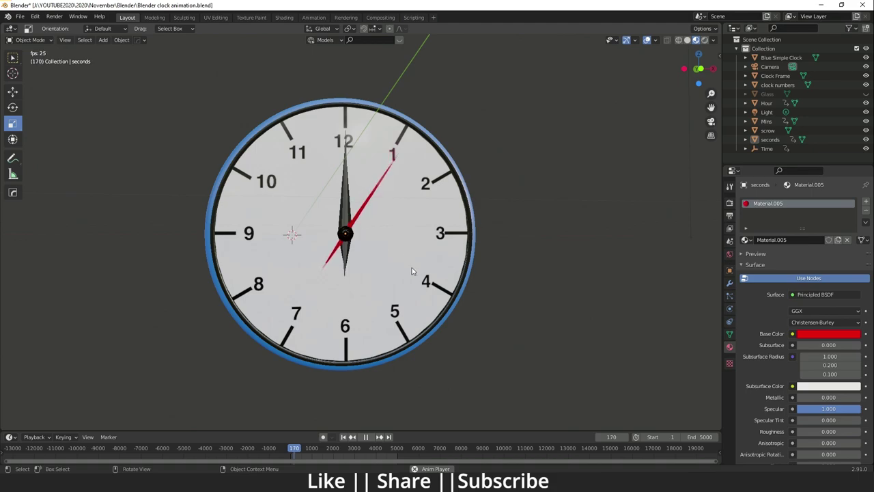
key(space)
click(290, 447)
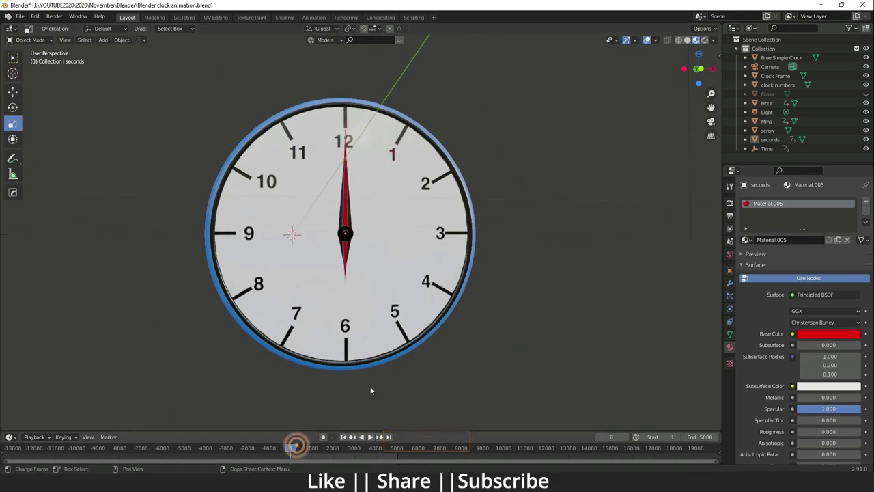
Change the driver expression on the seconds hand's Y rotation to floor(var)*pi/30 and play the animation to check the ticking
click(347, 203)
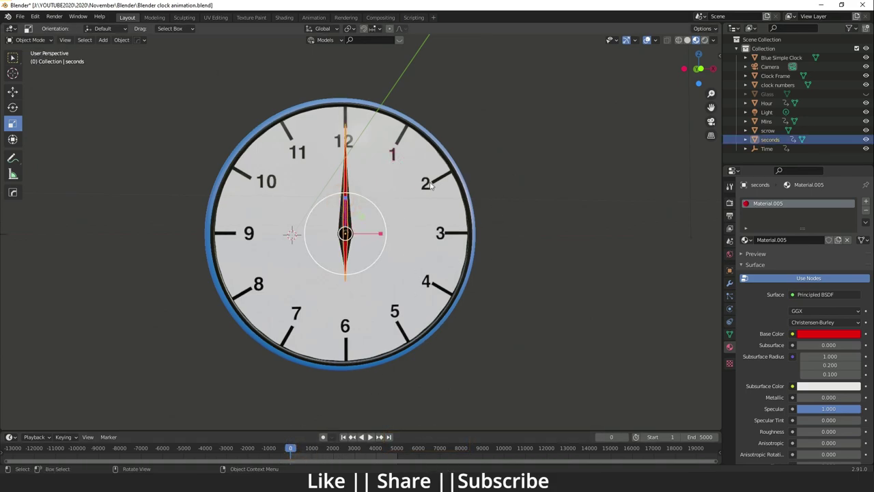
key(n)
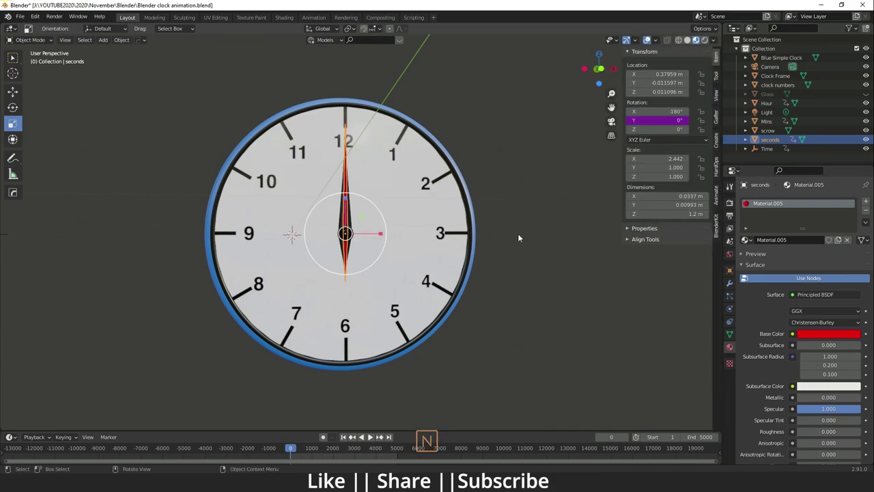
right_click(662, 119)
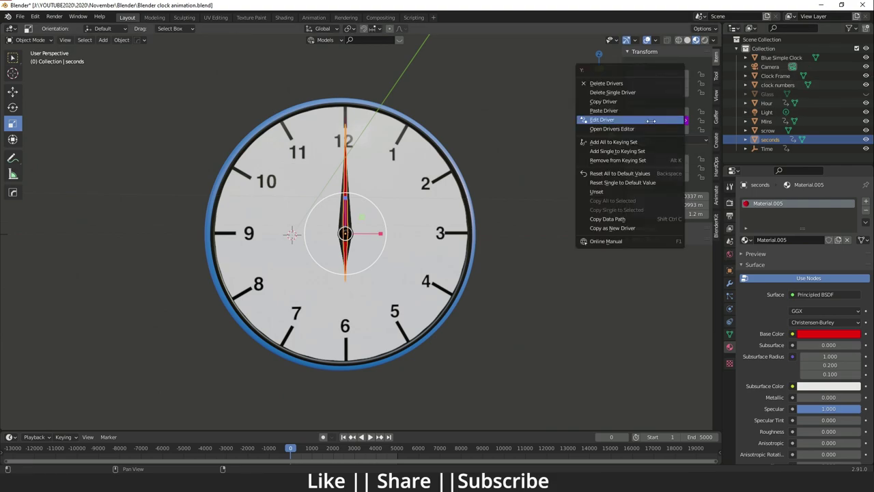
click(603, 120)
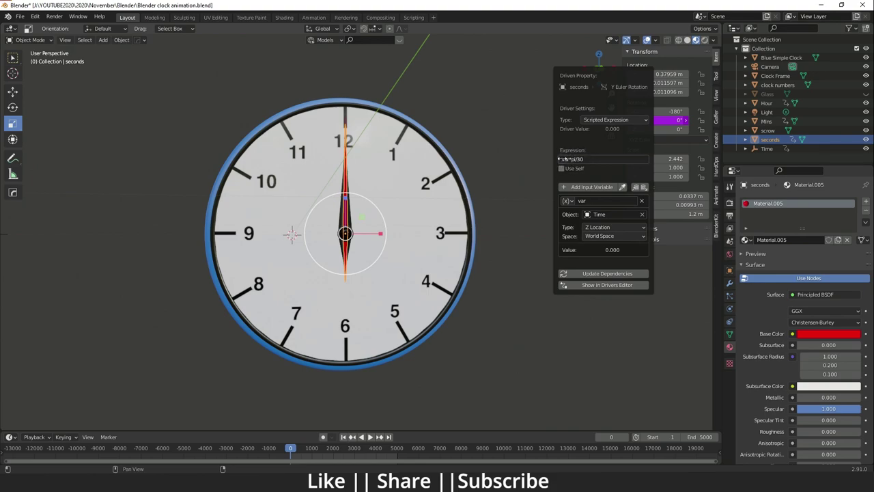
click(565, 160)
click(564, 159)
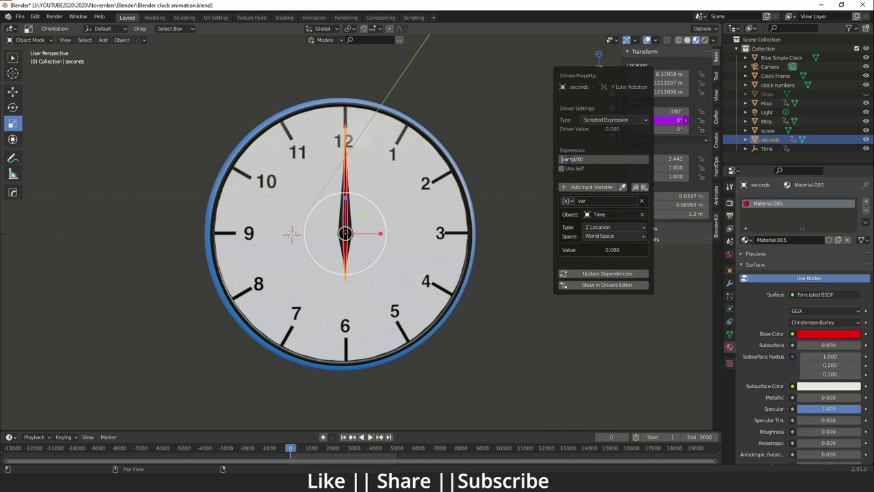
text(floor)
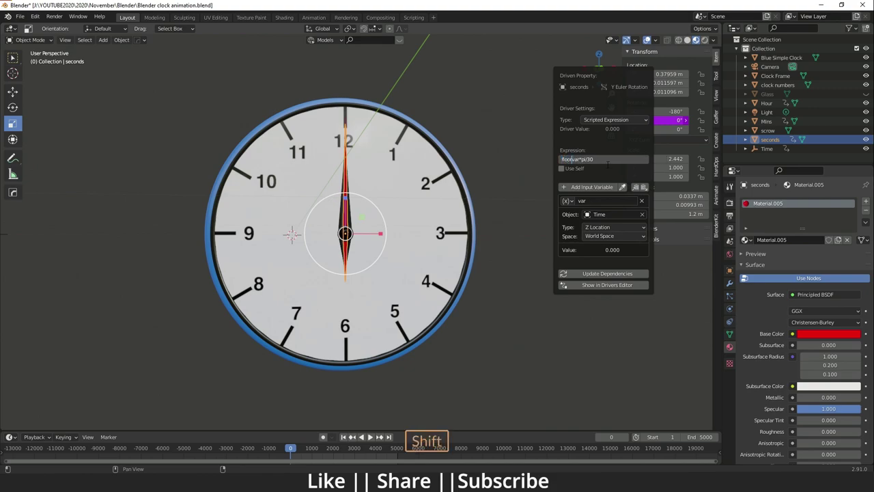
text(()
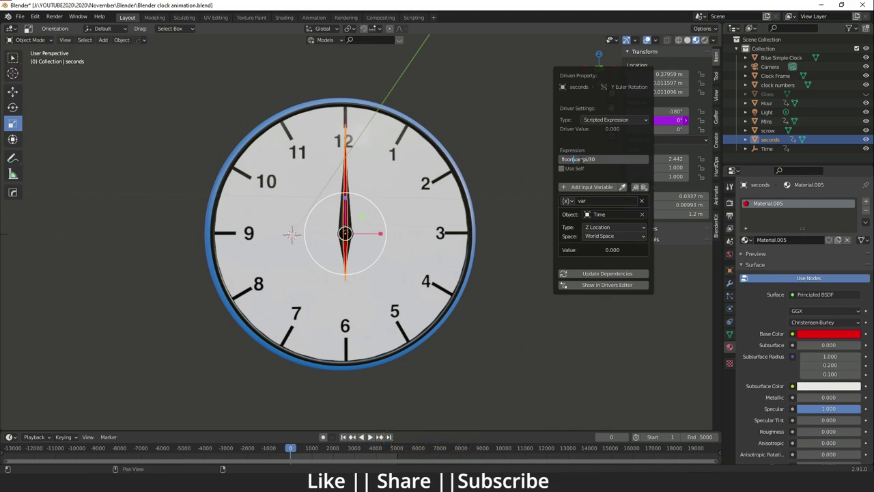
key(Right)
key(Right)
key(Right)
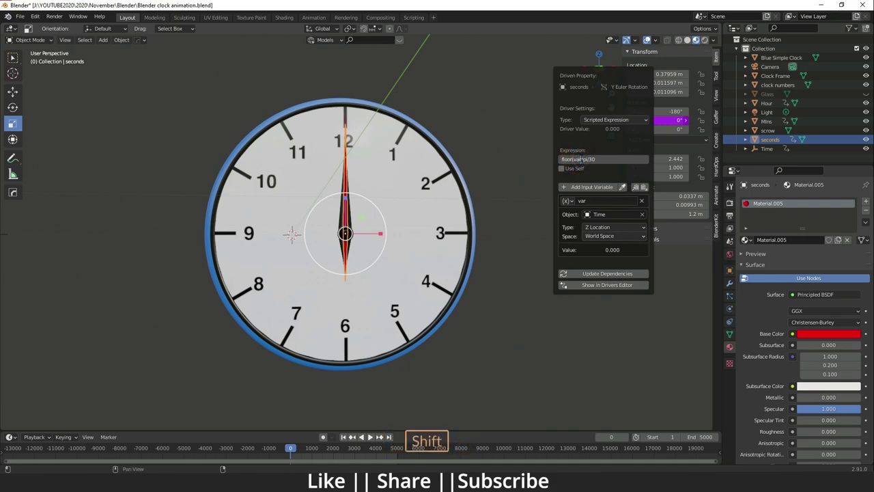
text())
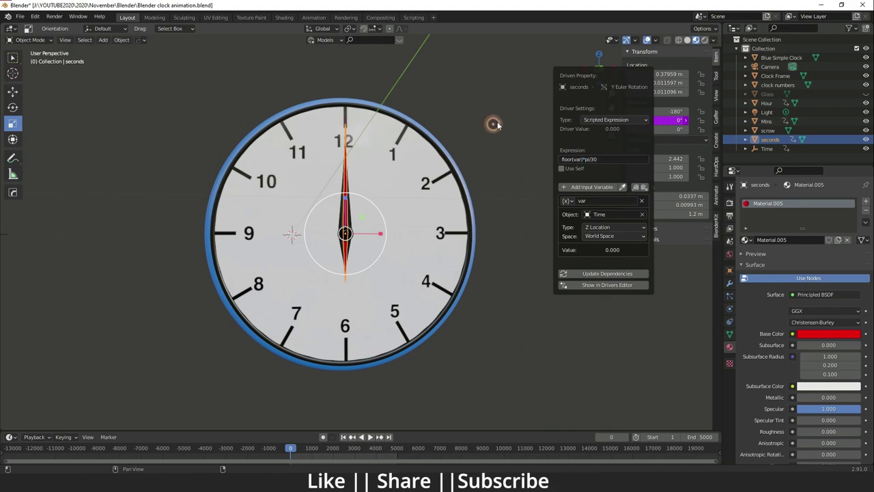
click(489, 103)
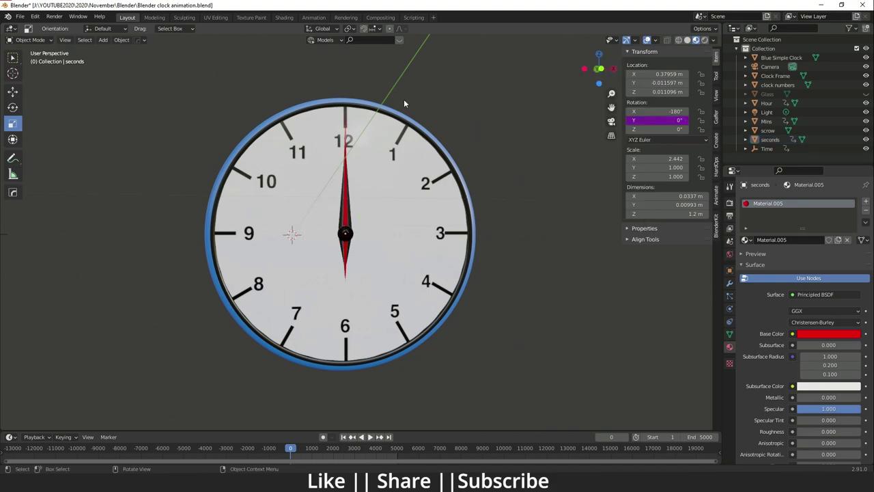
key(space)
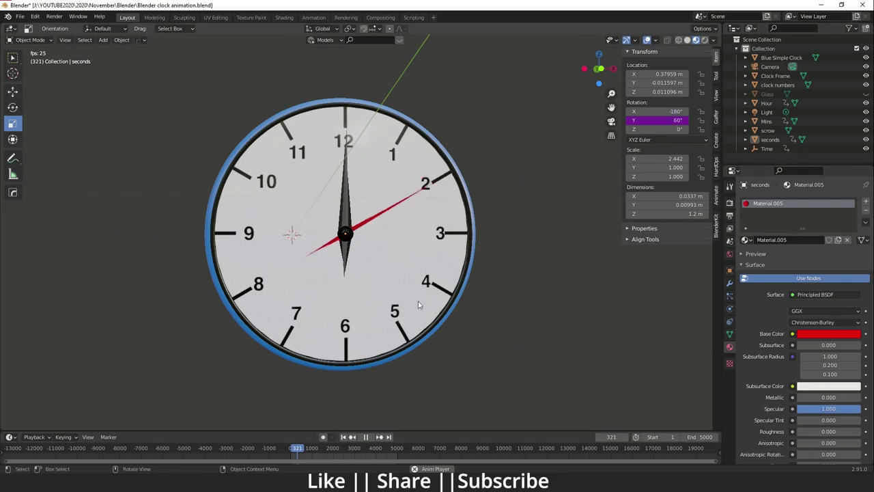
key(Escape)
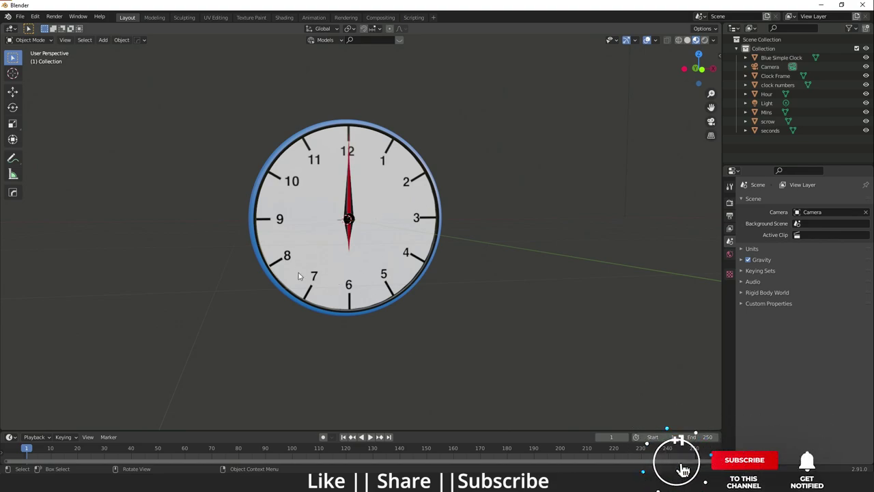
Switch to the front view and add a Plain Axes empty at the world origin
key(grave)
click(341, 257)
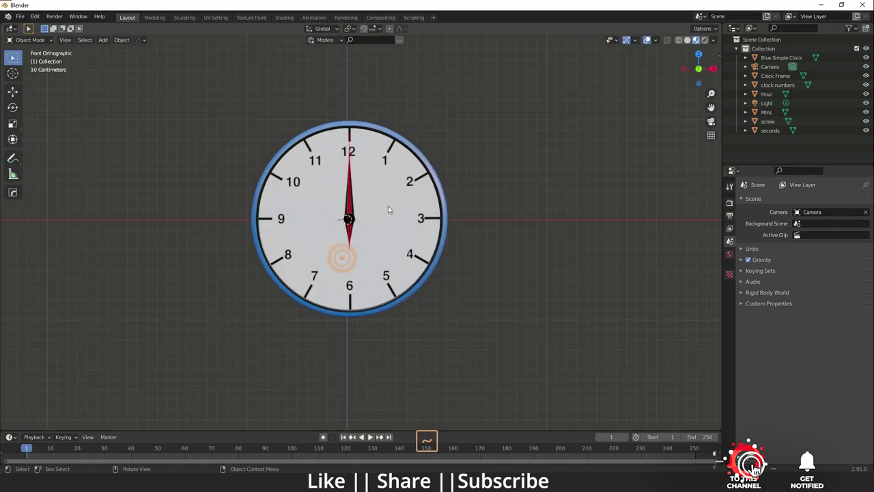
scroll(388, 210, up, 2)
shift+middle_drag(331, 215, 340, 245)
scroll(340, 246, down, 3)
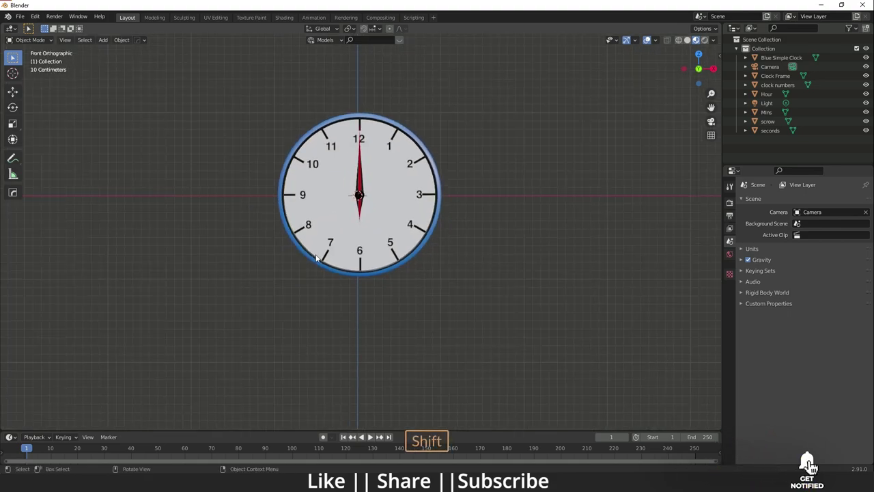
key(shift+a)
mouse_move(326, 263)
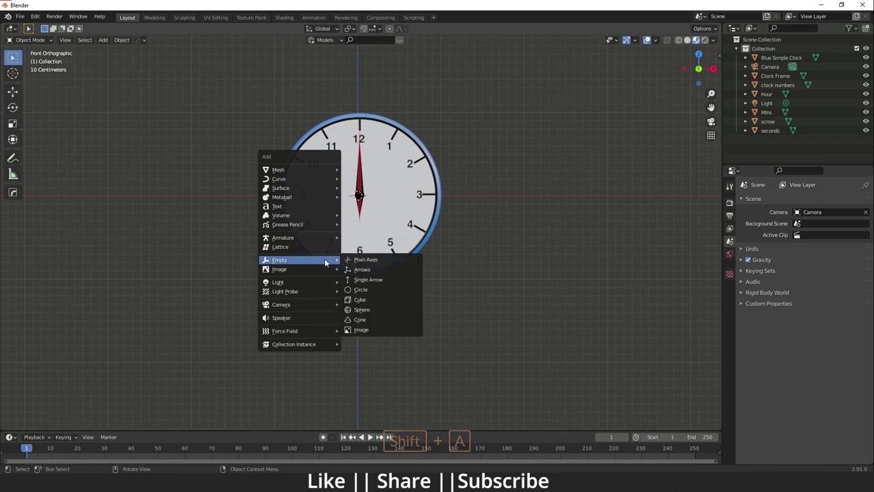
click(370, 259)
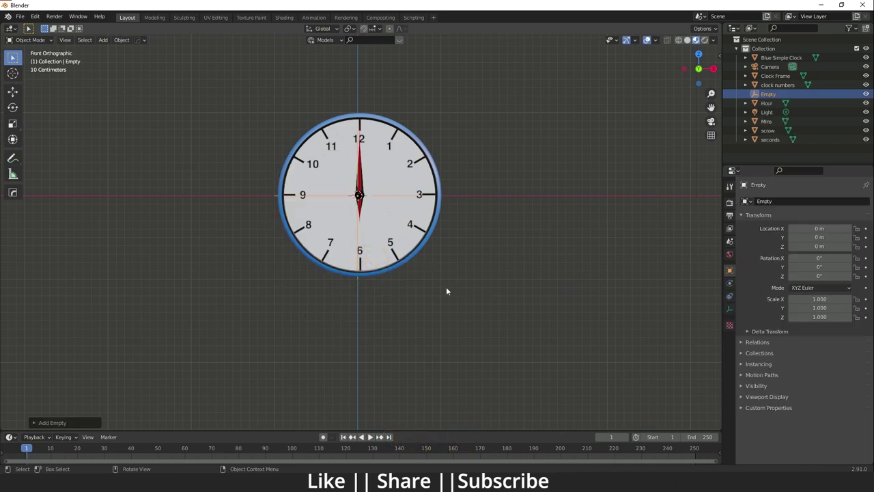
Move the empty along the global X axis to about -2.65 m, clear of the clock on its 9 o'clock side
key(g)
key(x)
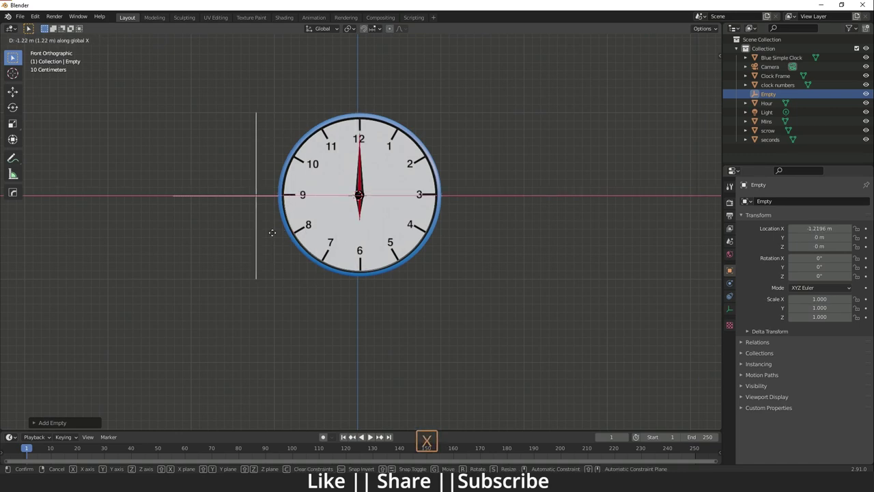
click(146, 236)
shift+middle_drag(147, 235, 238, 256)
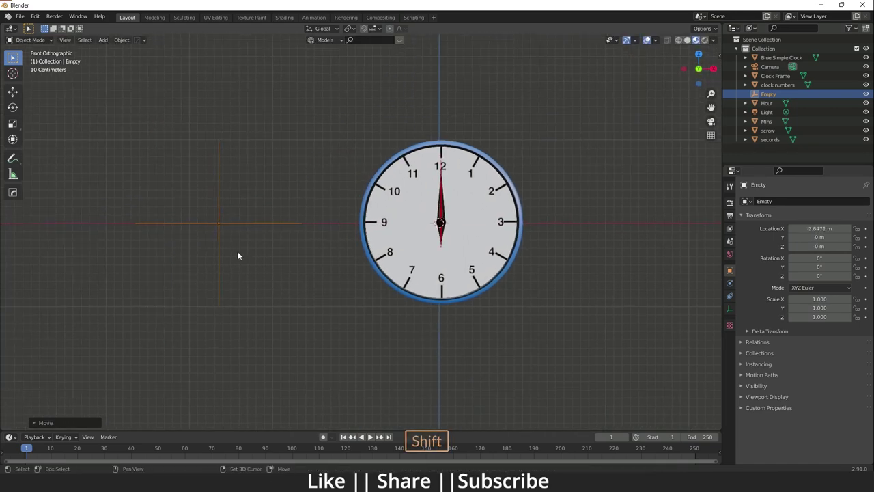
shift+middle_drag(220, 215, 252, 193)
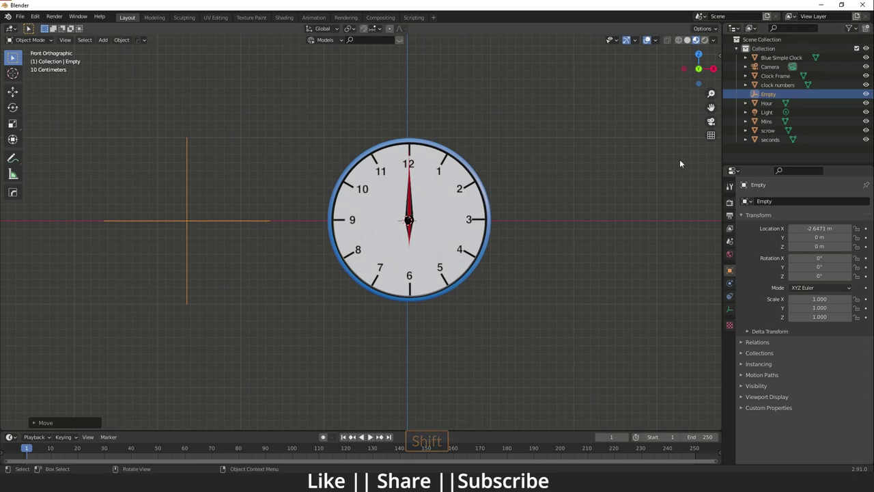
Rename the empty to Time and set the current frame to 0
double_click(767, 94)
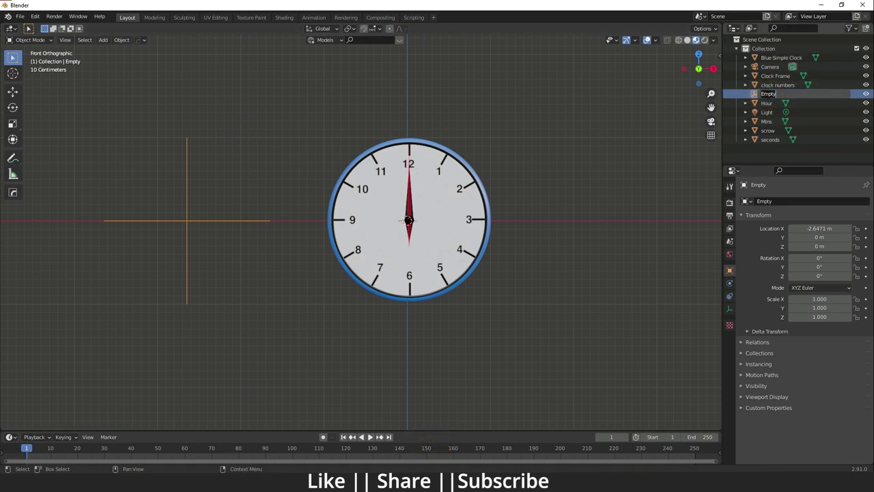
text(Time)
key(Return)
key(Left)
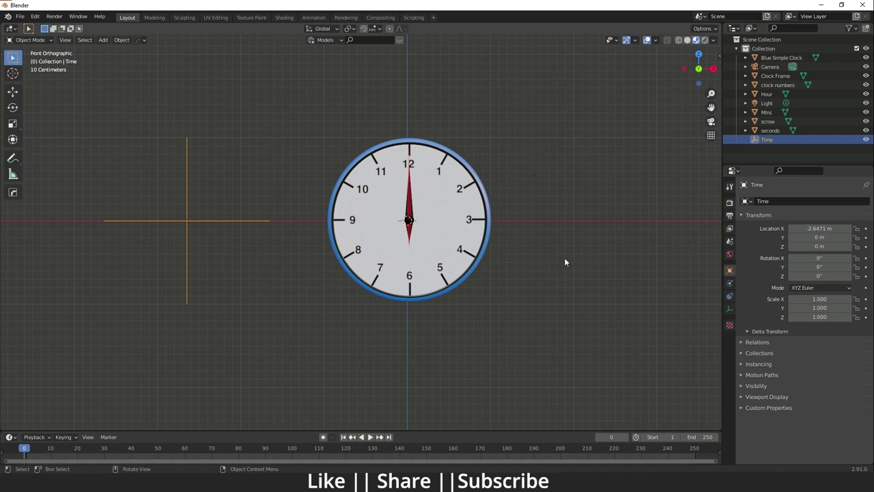
Show the Time empty's transform values and add a driver to its Z location
key(n)
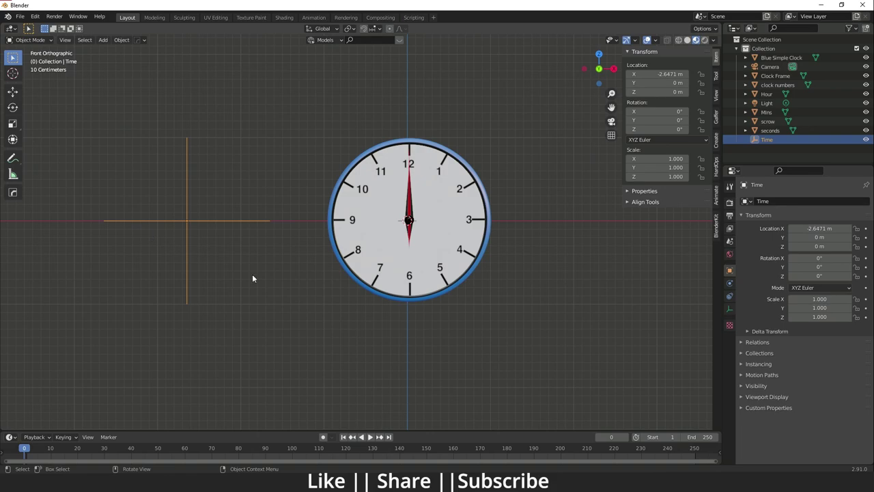
right_click(655, 91)
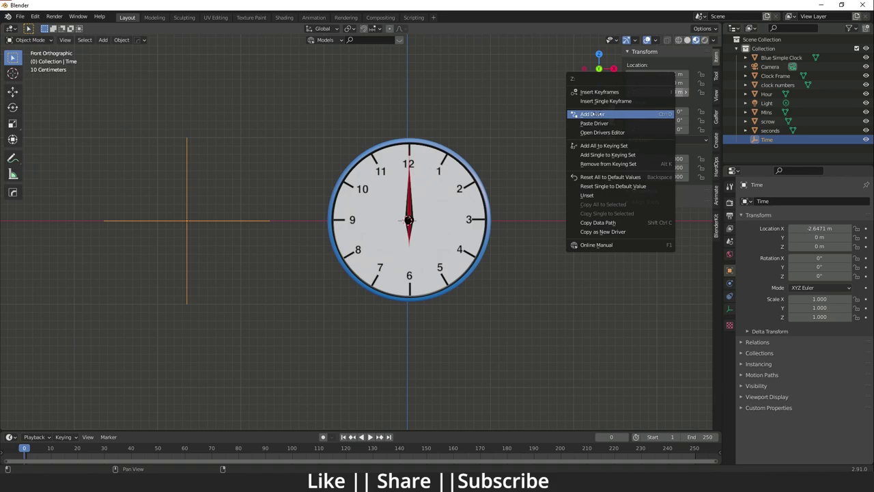
click(592, 114)
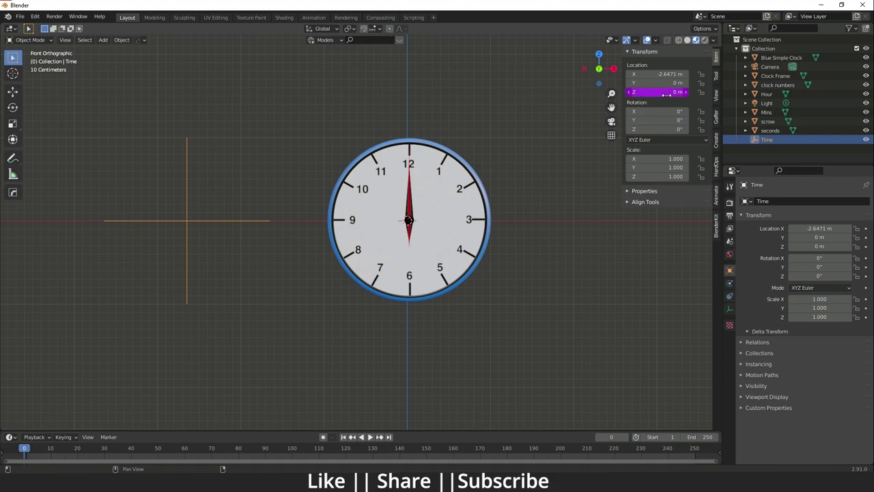
drag(667, 95, 667, 95)
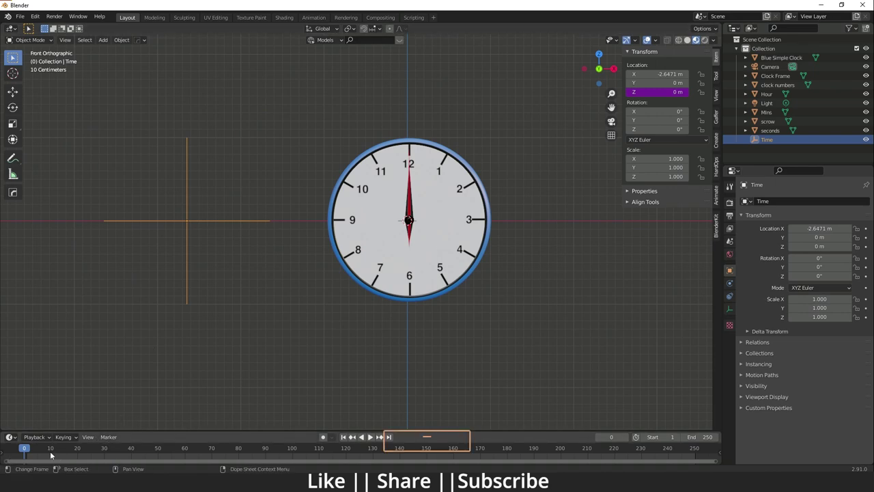
Play the animation briefly to check the driven empty, and go back to the start of the timeline
key(space)
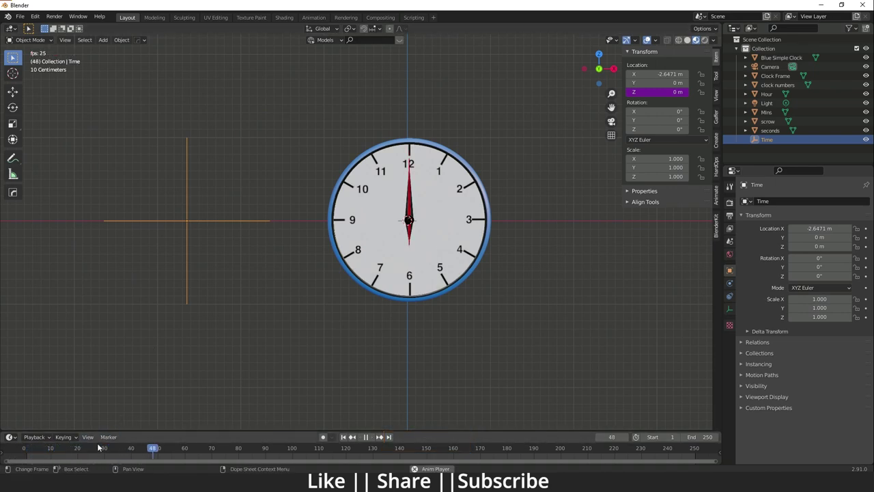
key(space)
click(25, 448)
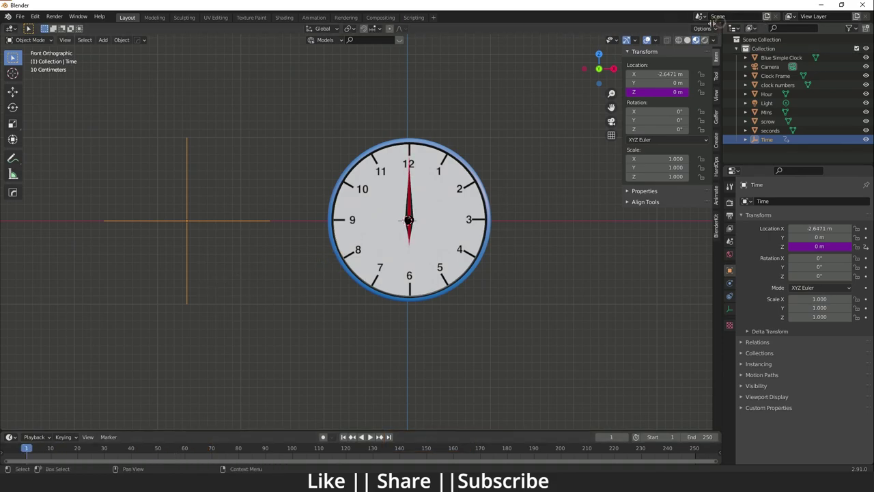
Split the 3D viewport vertically in half and turn the new area into a Drivers editor
drag(711, 23, 380, 71)
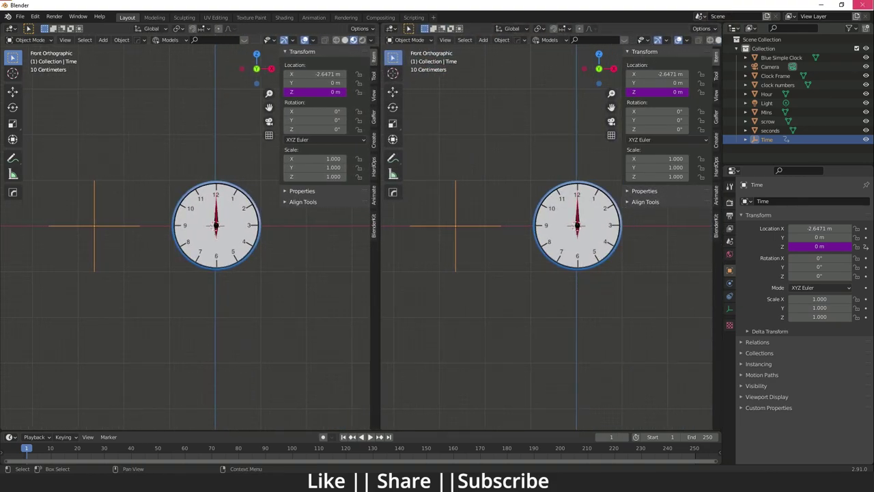
click(391, 28)
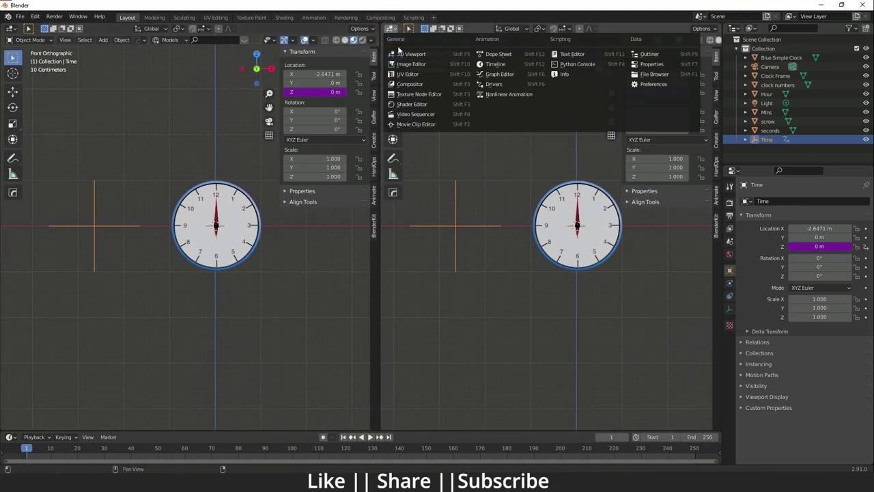
click(494, 84)
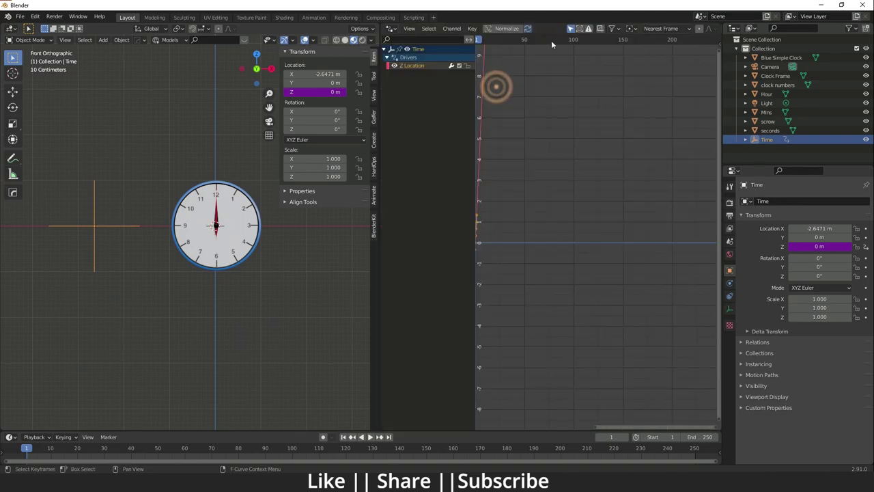
Select the Time empty's Z Location driver channel and show its driver settings
click(413, 68)
click(418, 68)
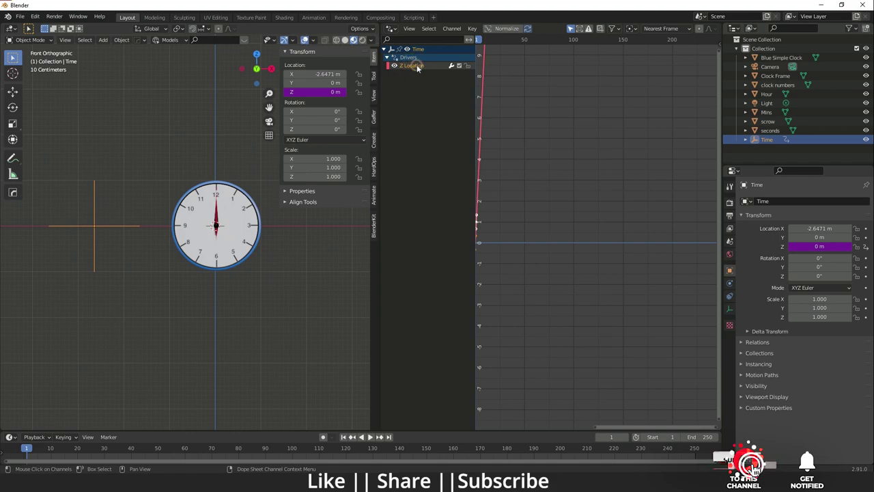
key(n)
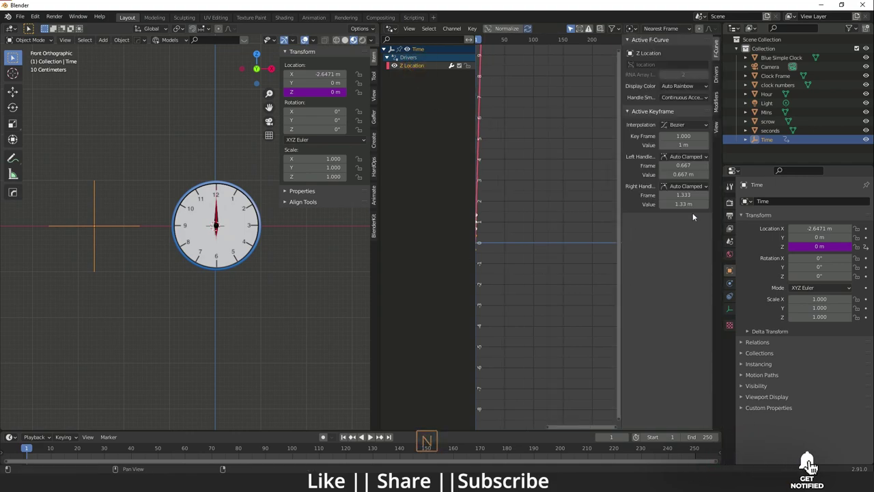
click(717, 76)
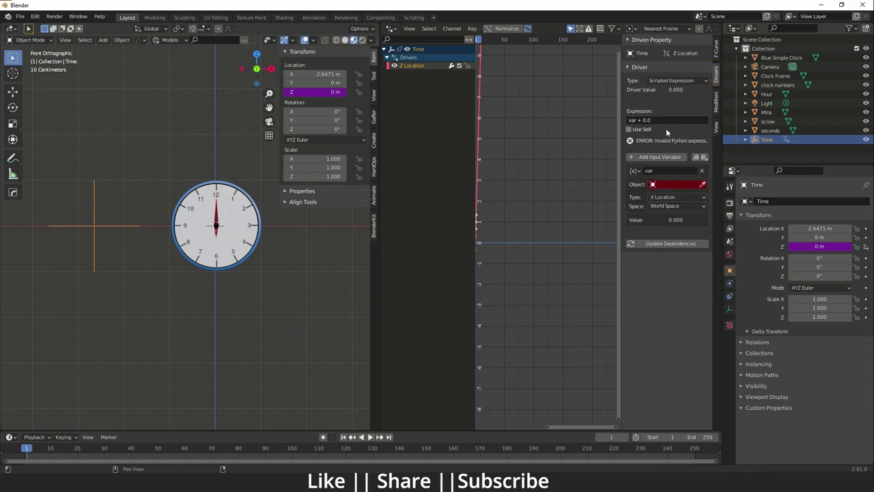
Keep the driver type as Scripted Expression and set the Z Location driver's expression to frame
click(662, 82)
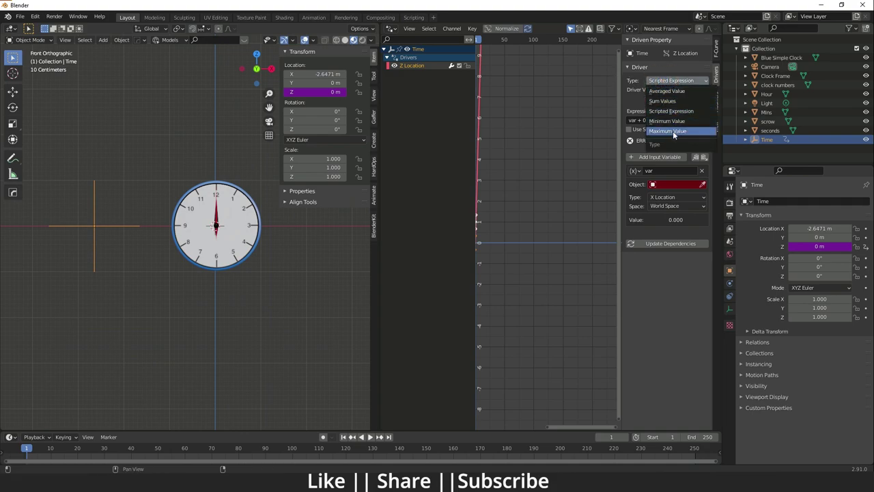
click(660, 81)
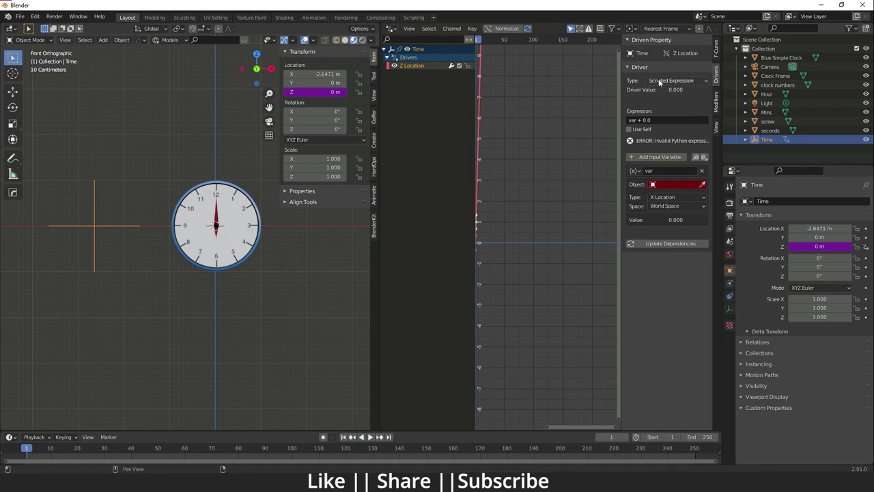
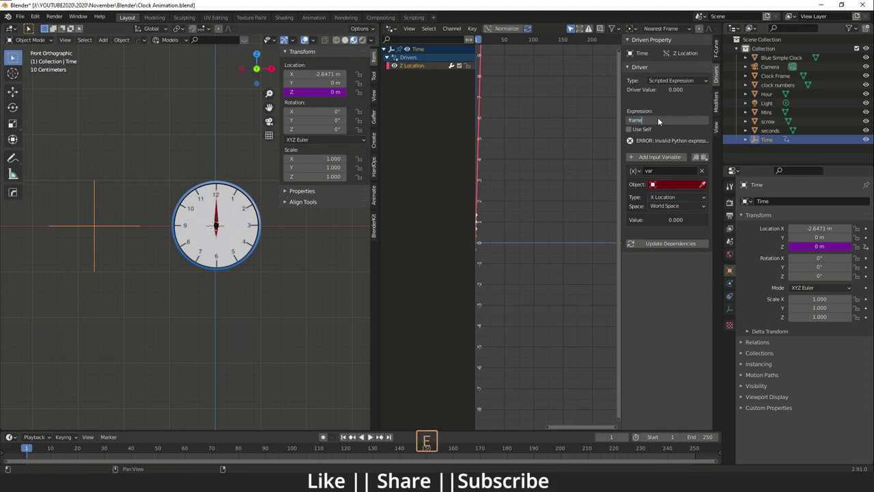
key(Return)
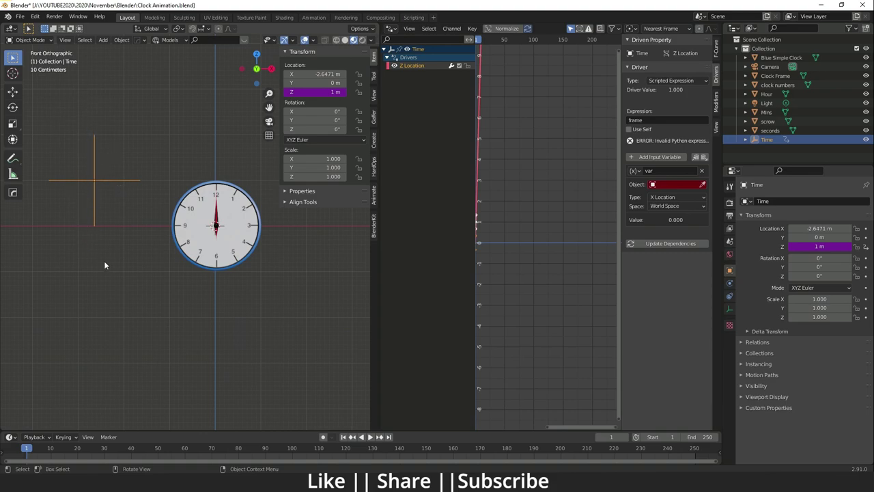
Set the driver variable's object to Time and its transform type to Z Location
click(667, 186)
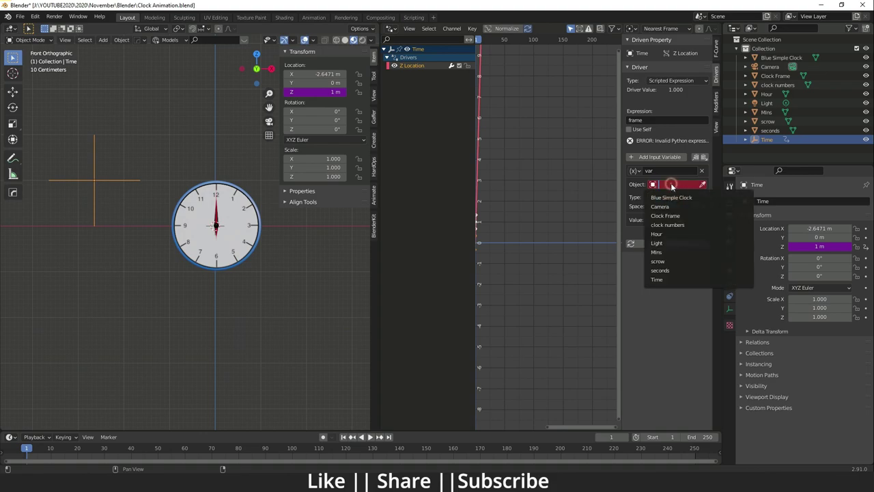
click(668, 280)
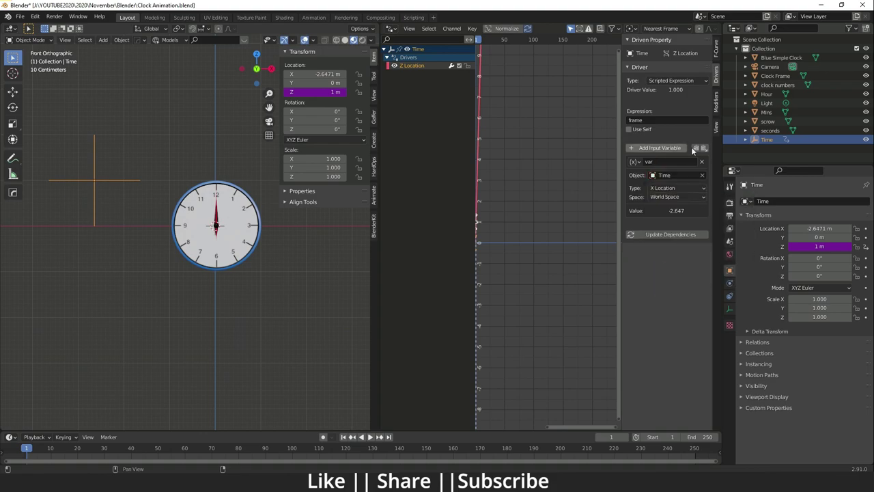
click(680, 188)
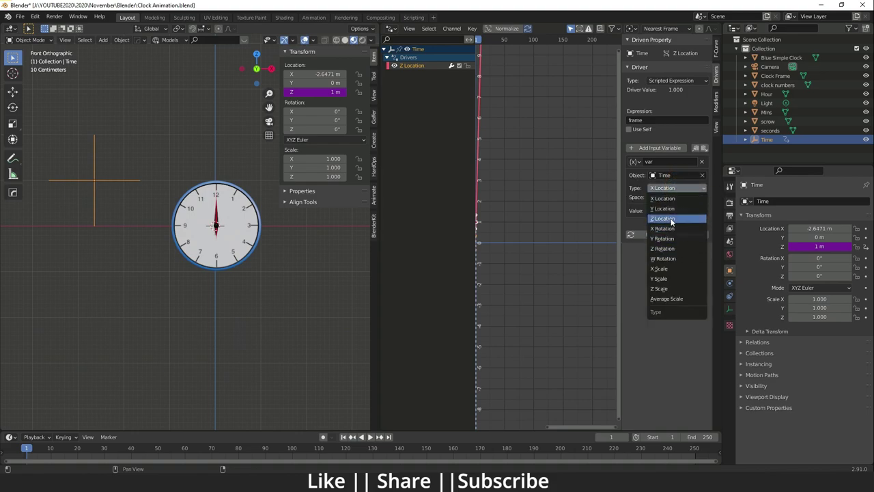
click(672, 218)
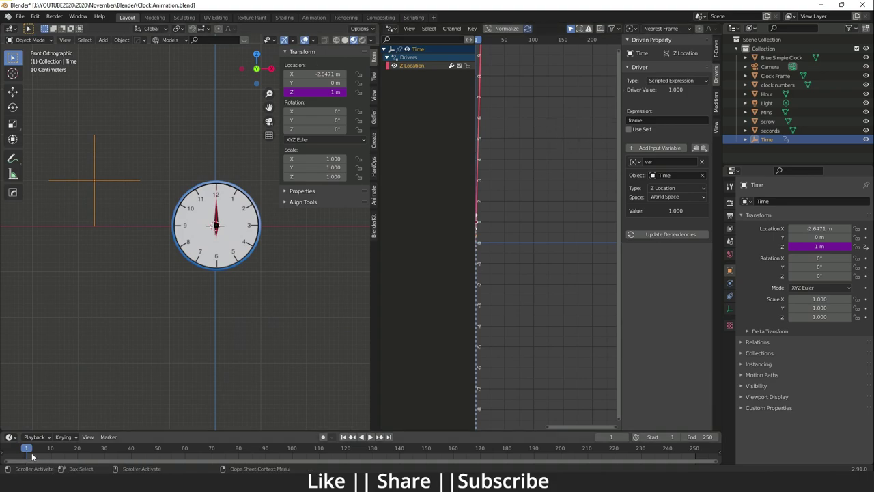
Play and scrub the animation to check the Time empty's movement, and return to frame 0
key(space)
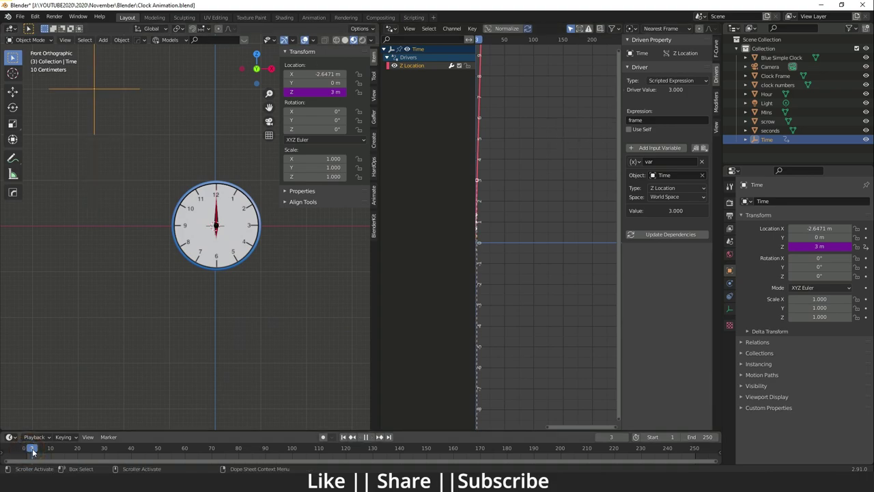
drag(62, 458, 28, 456)
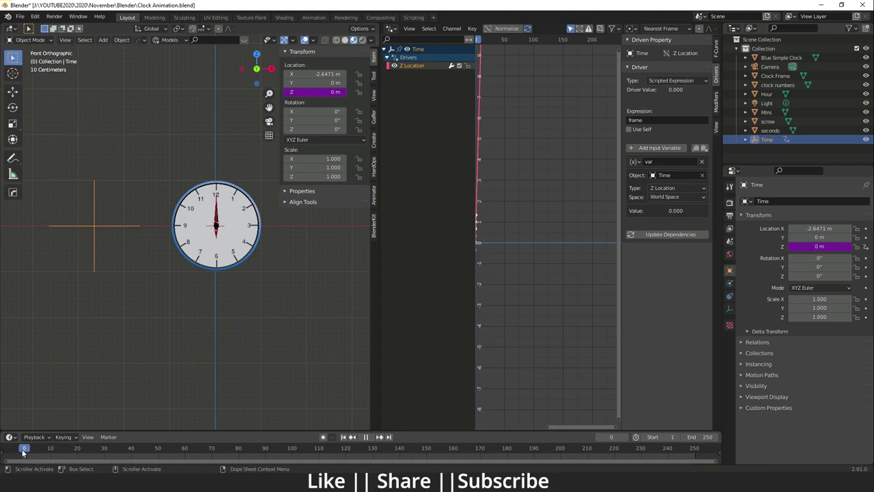
key(space)
scroll(84, 358, down, 2)
scroll(84, 358, down, 1)
key(space)
drag(65, 454, 24, 454)
key(space)
Select the seconds hand and add a driver to its Y rotation
scroll(157, 251, up, 3)
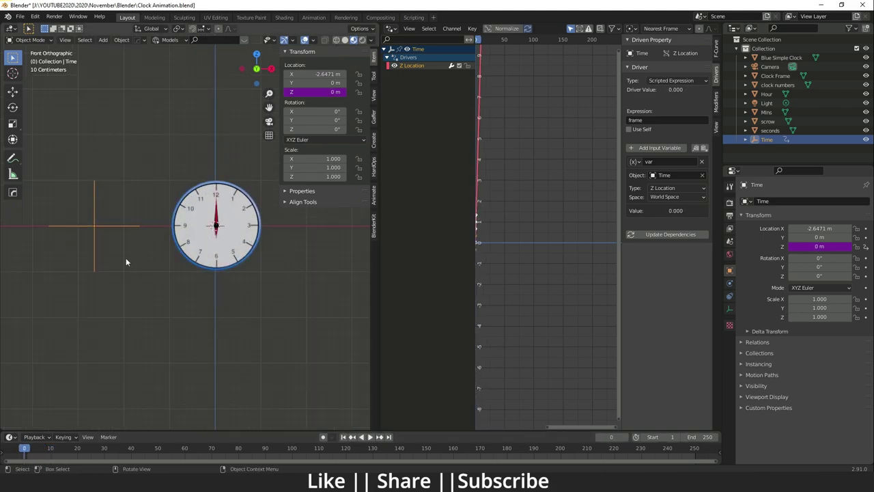
scroll(109, 273, up, 1)
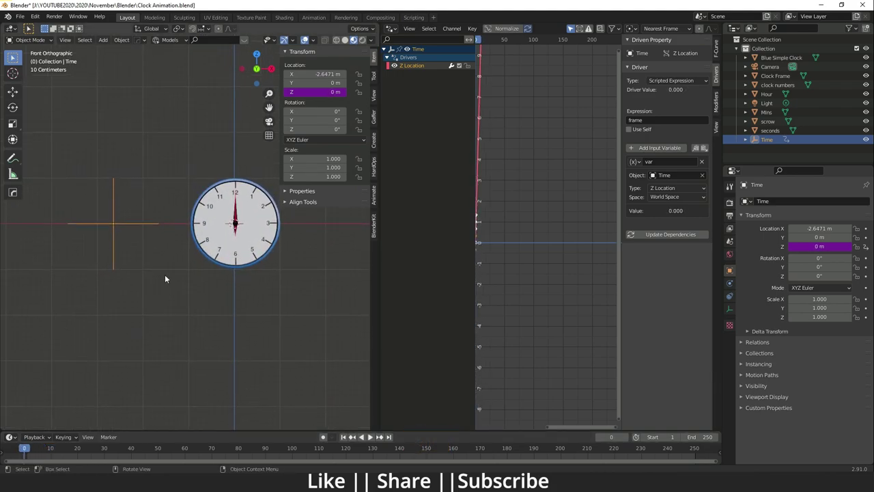
scroll(172, 230, up, 5)
scroll(76, 256, down, 2)
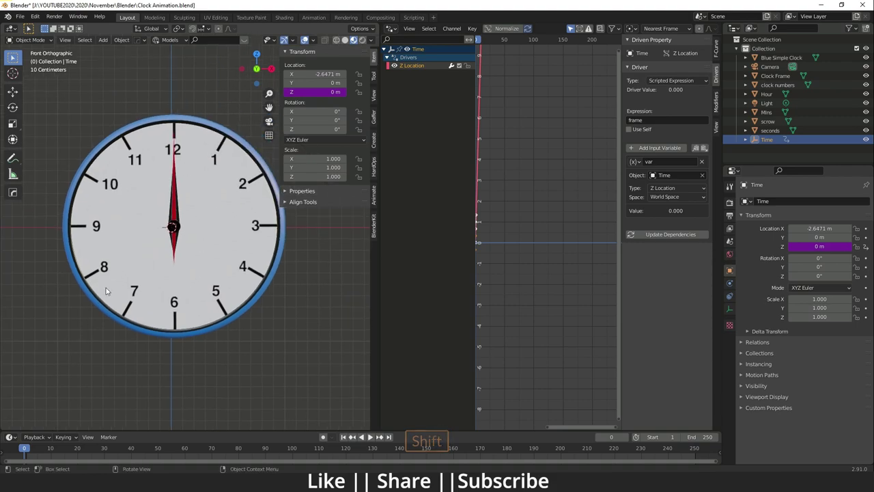
scroll(157, 215, up, 2)
click(204, 185)
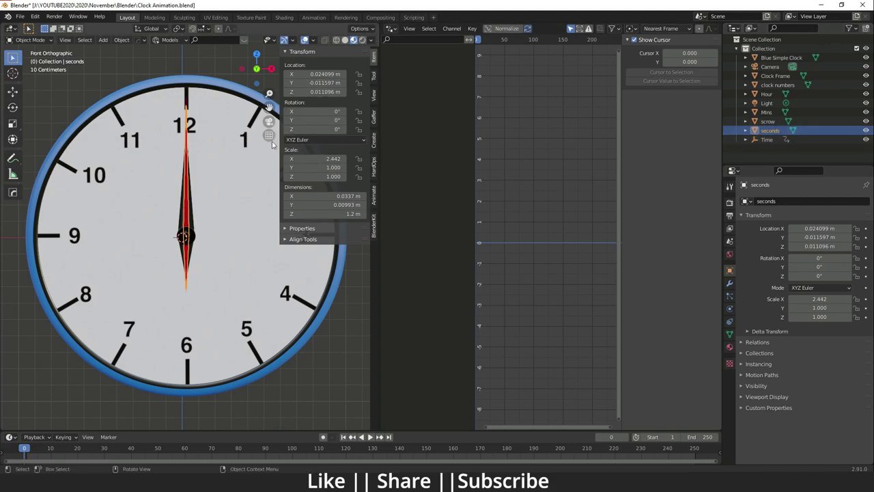
right_click(317, 120)
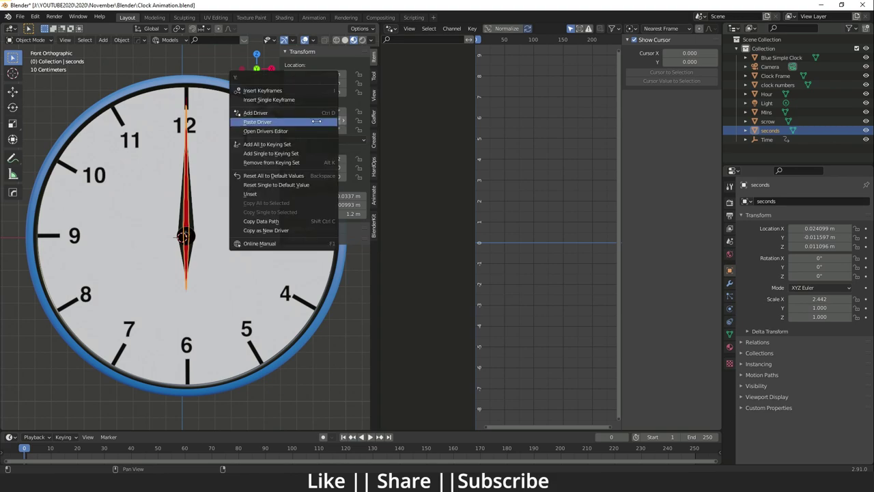
click(265, 113)
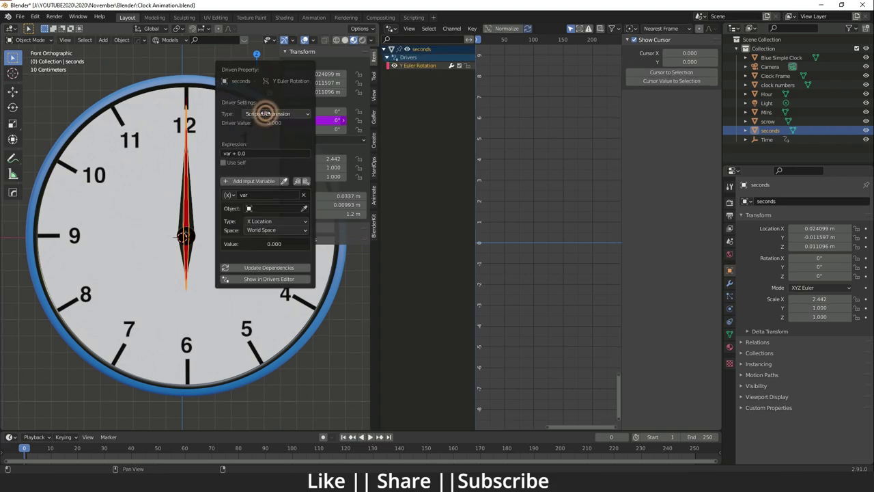
Set the expression of the seconds hand's Y Euler Rotation driver to var*pi/30
click(414, 66)
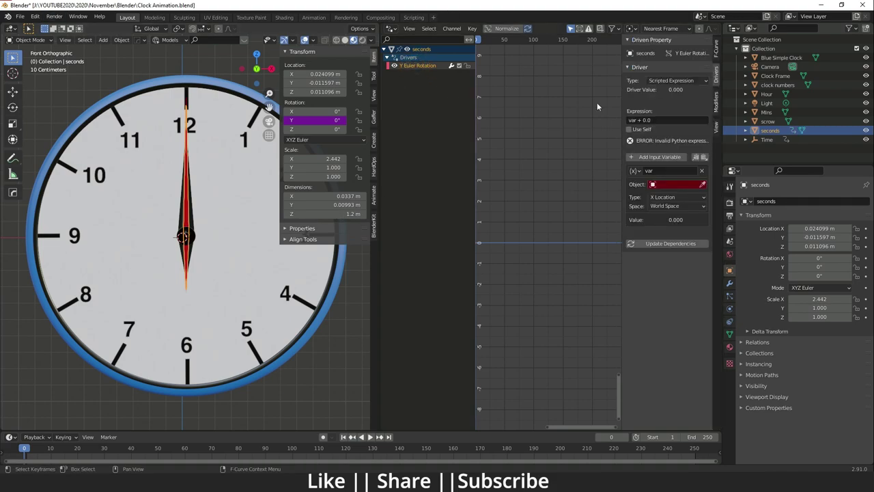
click(656, 119)
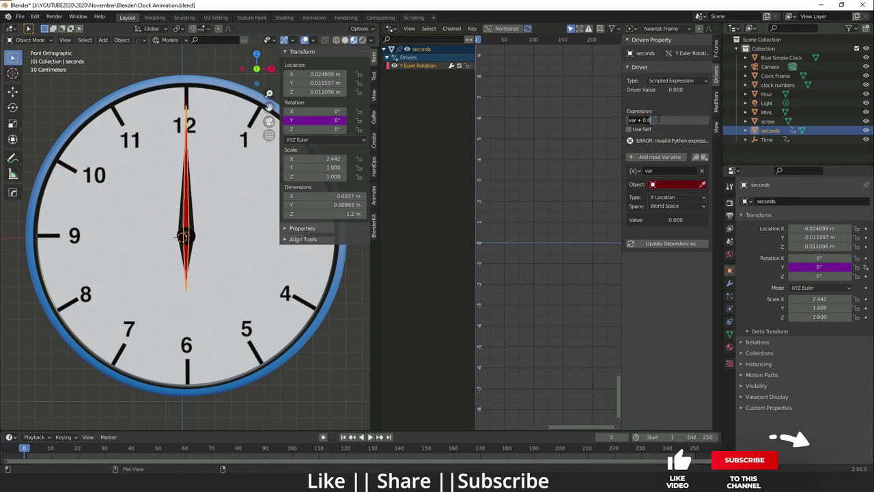
click(659, 119)
key(BackSpace)
key(BackSpace)
key(BackSpace)
key(BackSpace)
key(BackSpace)
key(BackSpace)
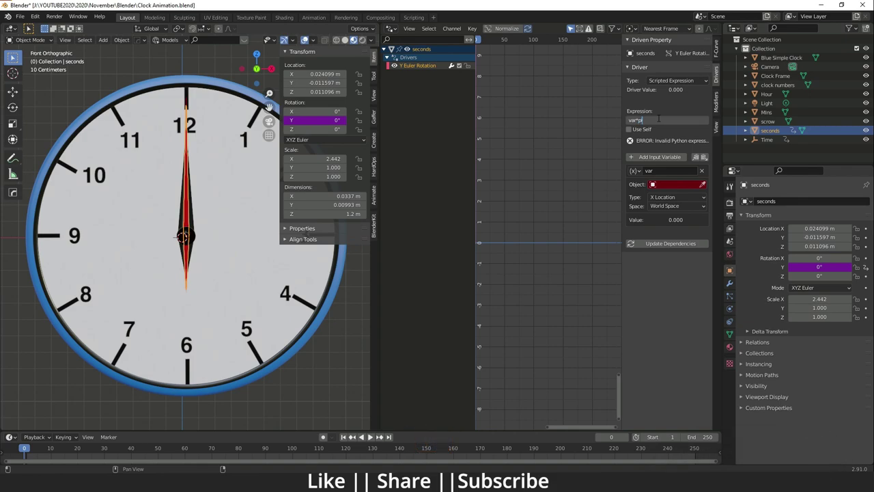
text(*pi/30)
key(Return)
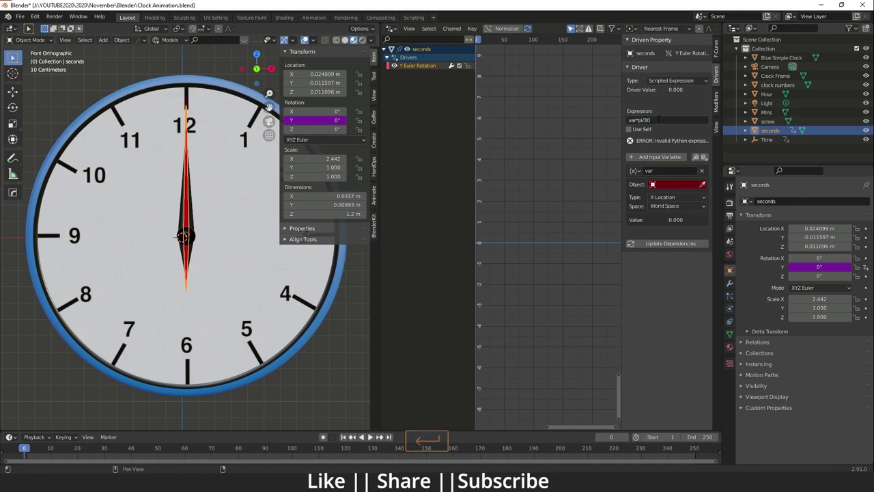
Make the seconds hand's driver variable read the Z Location of the Time object
click(654, 184)
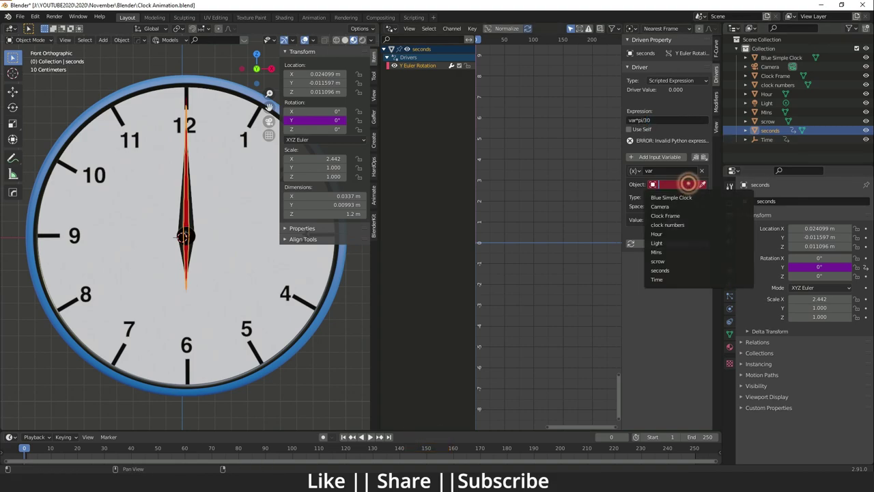
click(655, 279)
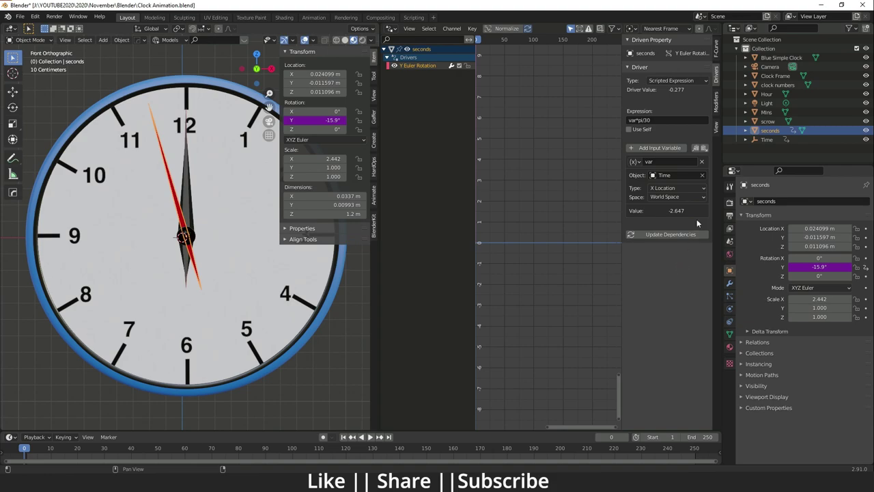
click(675, 190)
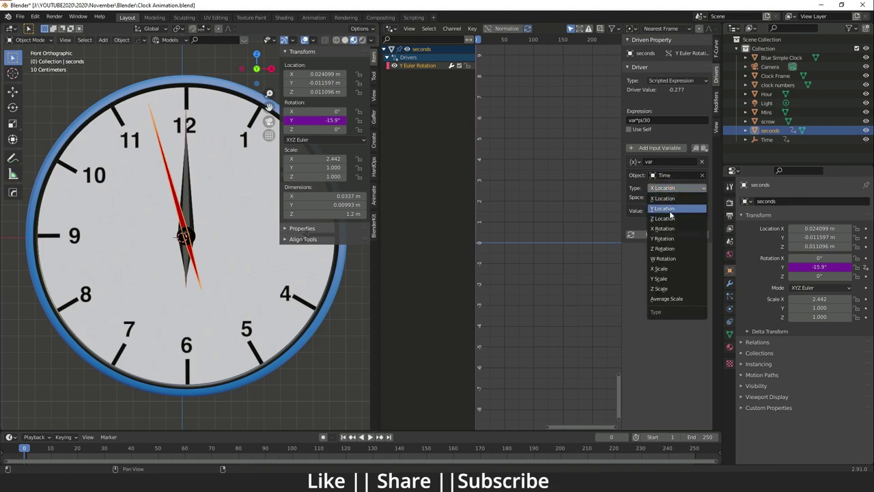
click(669, 219)
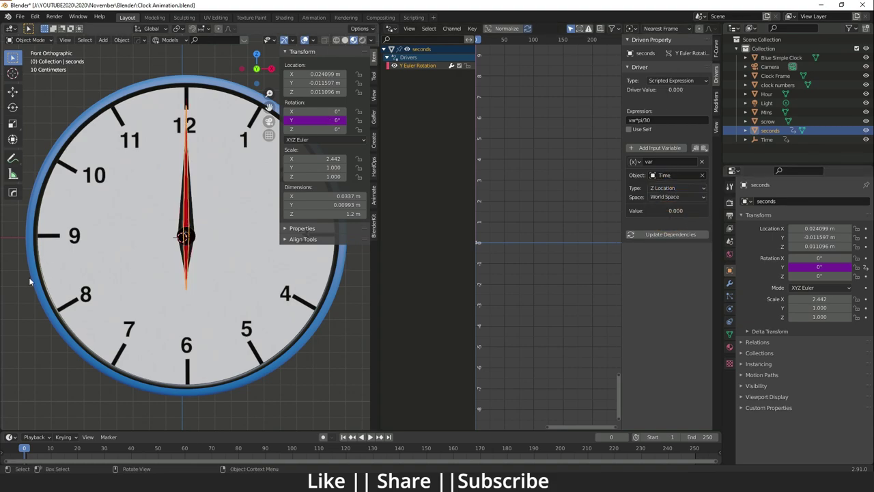
Play the animation to check the seconds hand's rotation, and return to frame 0
key(space)
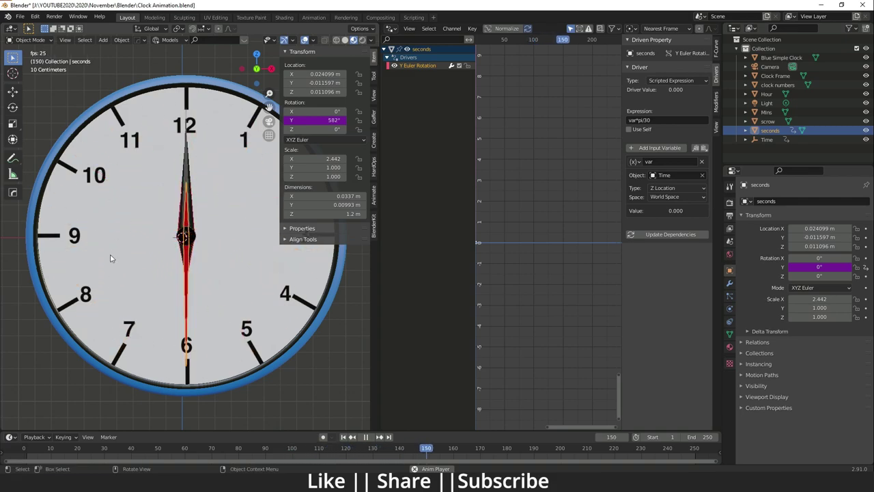
key(space)
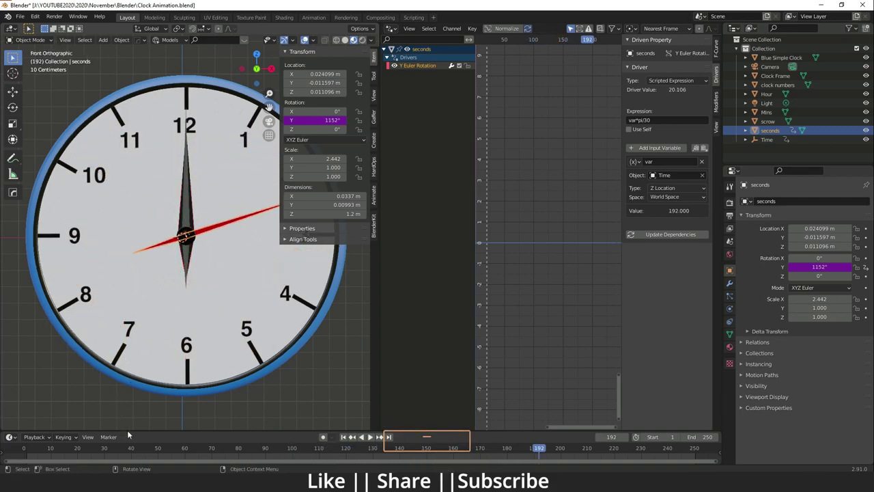
drag(176, 452, 24, 449)
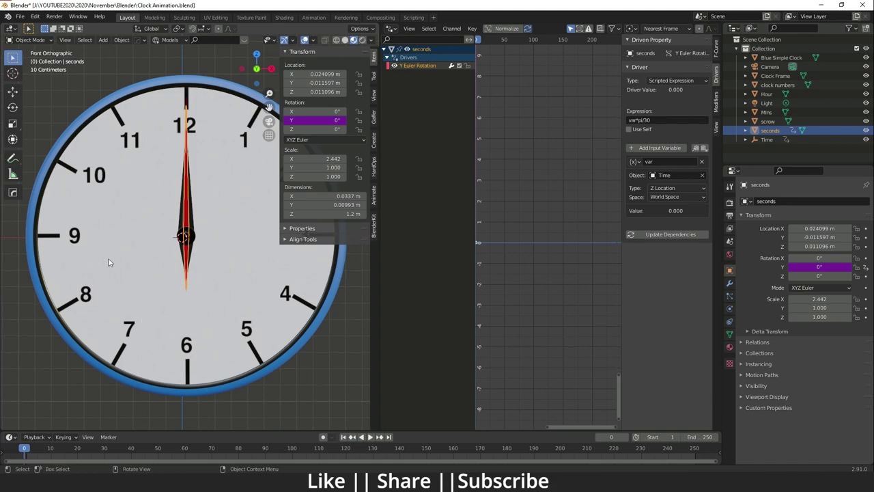
Select the Time empty and set its Z Location driver expression to frame/30
key(Home)
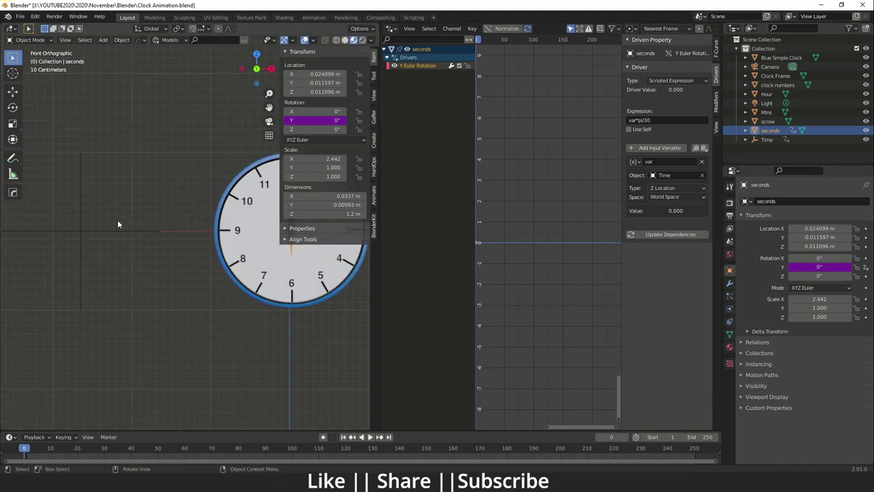
click(81, 221)
shift+middle_drag(90, 222, 53, 219)
click(649, 120)
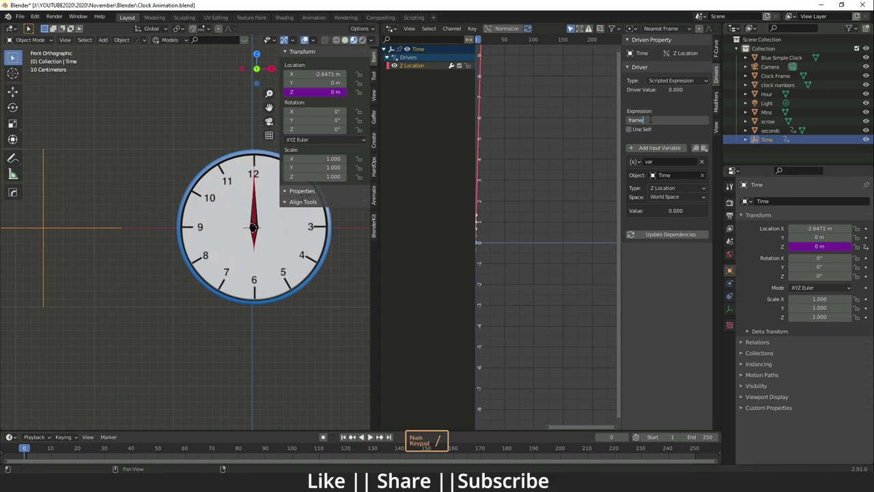
key(Return)
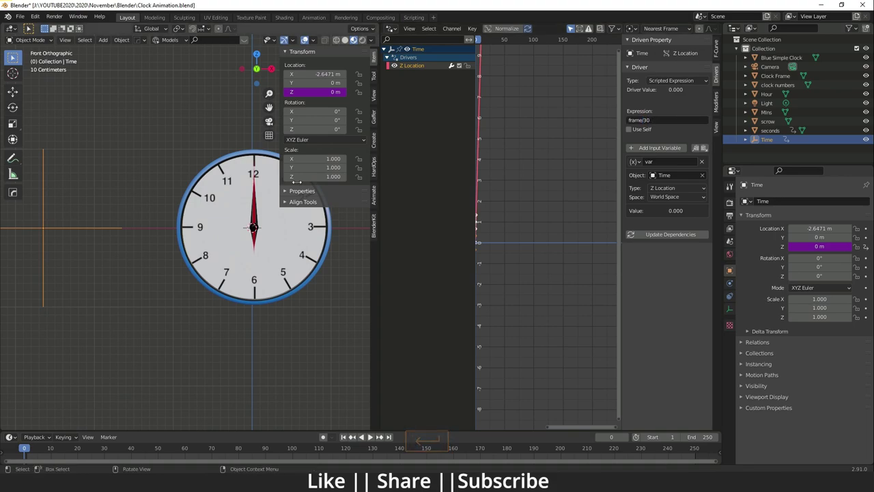
Play the animation to check the seconds hand's slower rotation, and return to frame 0
scroll(180, 294, up, 4)
shift+middle_drag(180, 294, 87, 314)
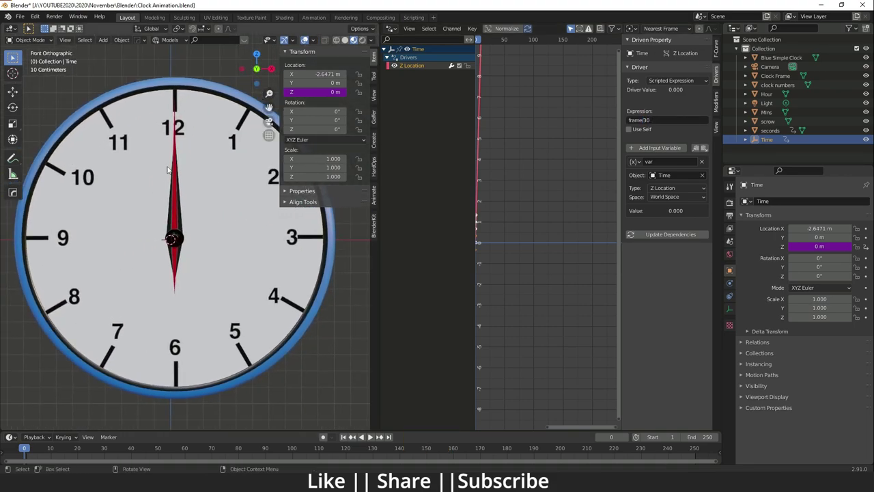
key(space)
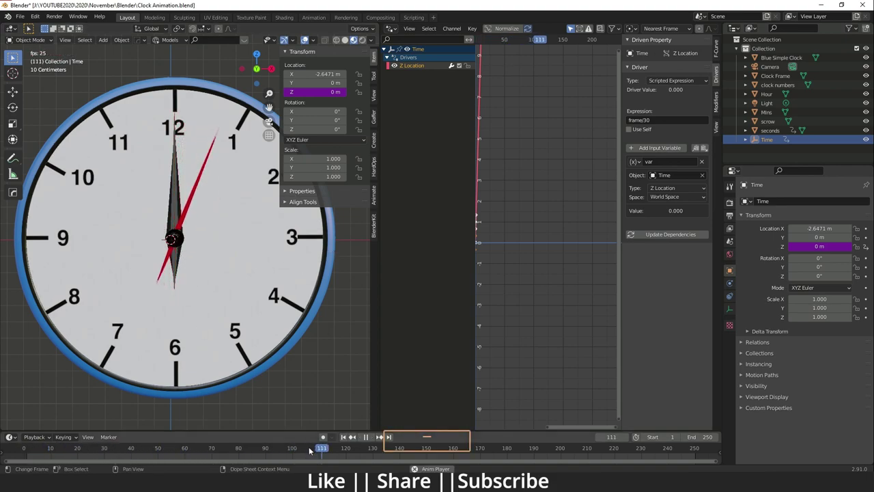
key(space)
click(344, 437)
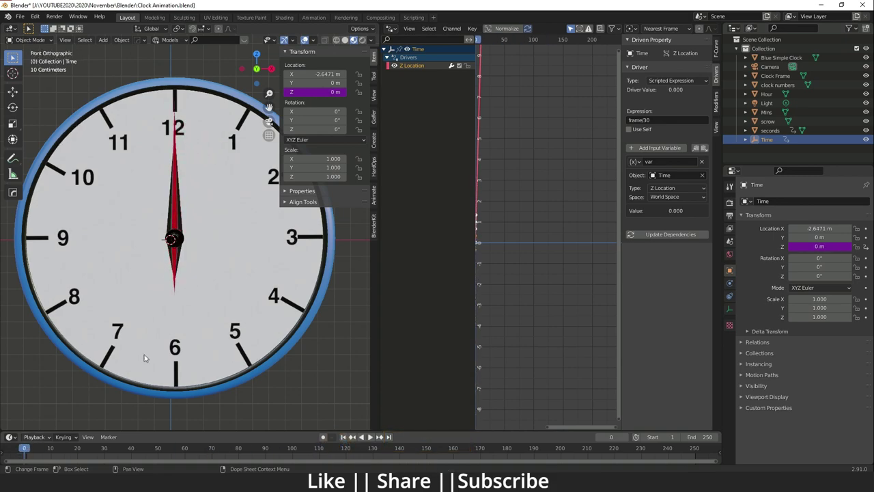
Copy the seconds hand's Y rotation driver and paste it onto the Y rotation of the minutes hand
click(175, 203)
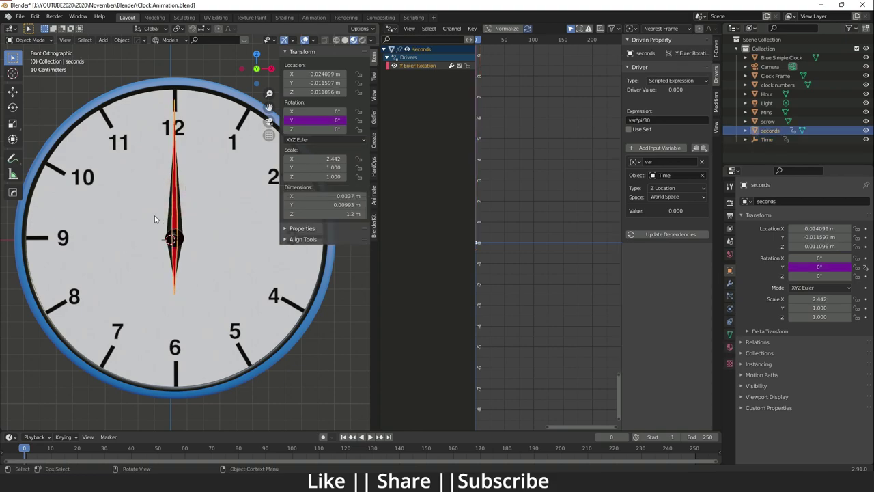
right_click(324, 120)
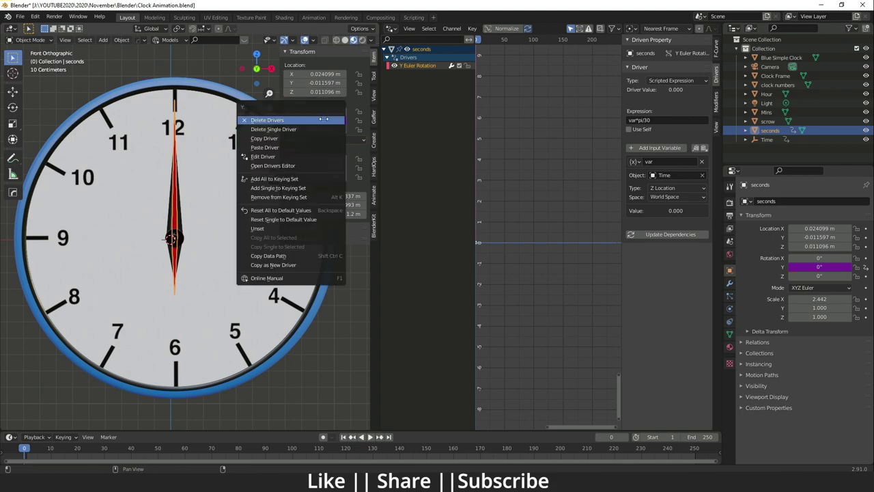
click(271, 139)
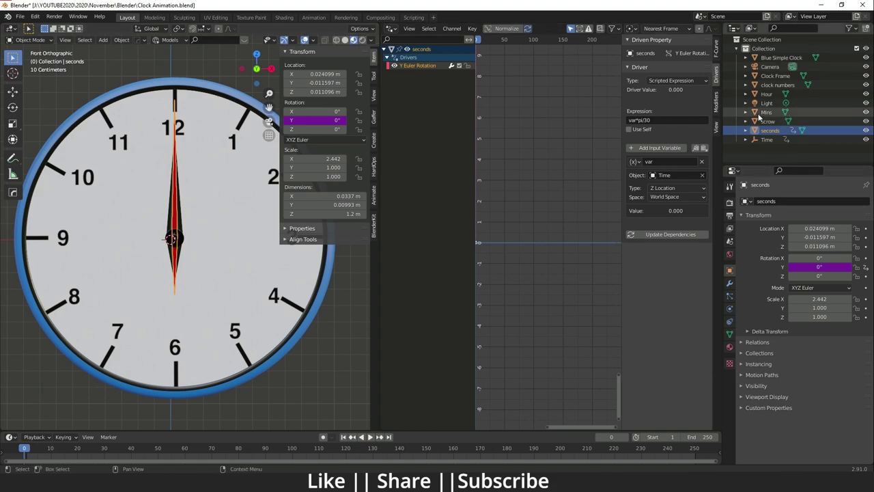
click(763, 113)
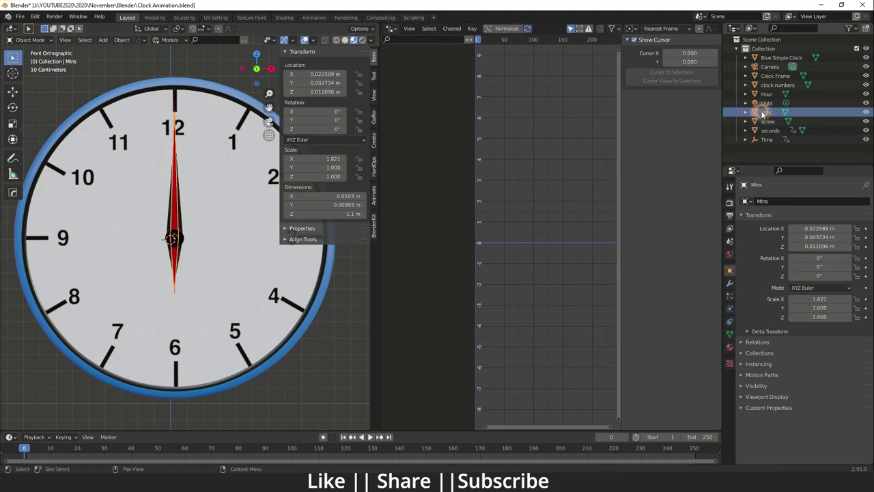
right_click(324, 119)
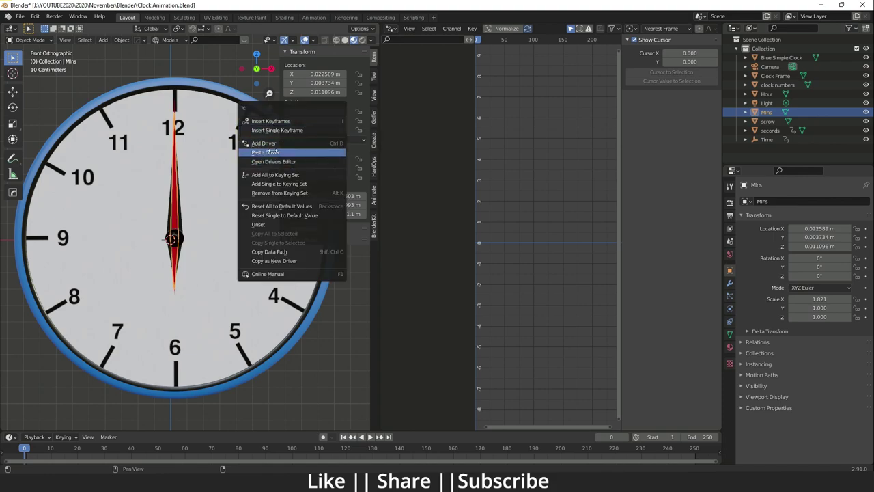
click(272, 152)
Set the expression of the minutes hand's Y Euler Rotation driver to var*pi/1800
click(420, 66)
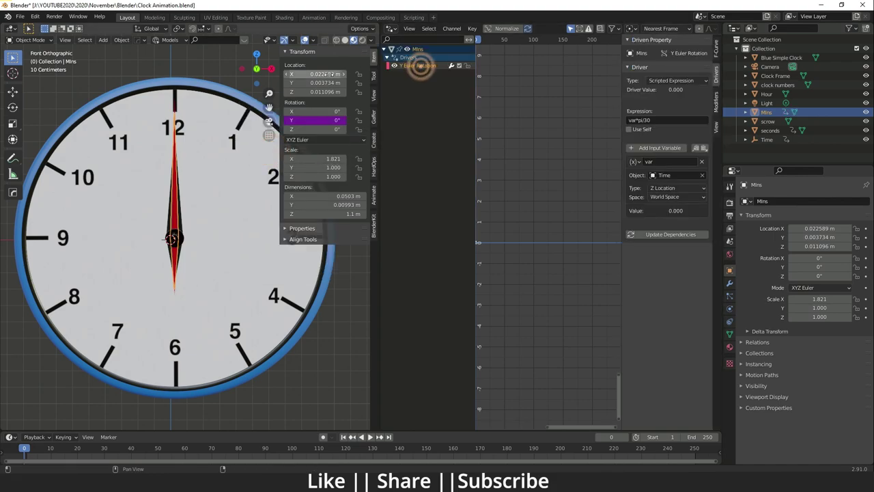
click(657, 121)
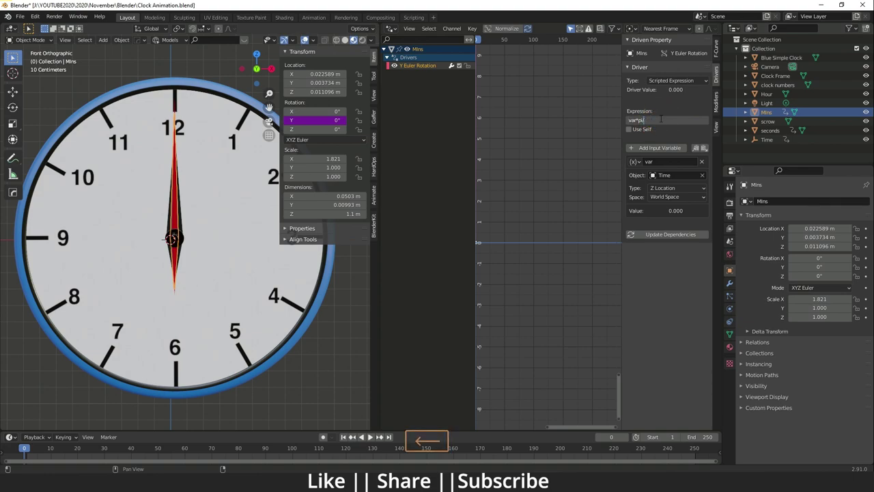
text(1800)
click(546, 179)
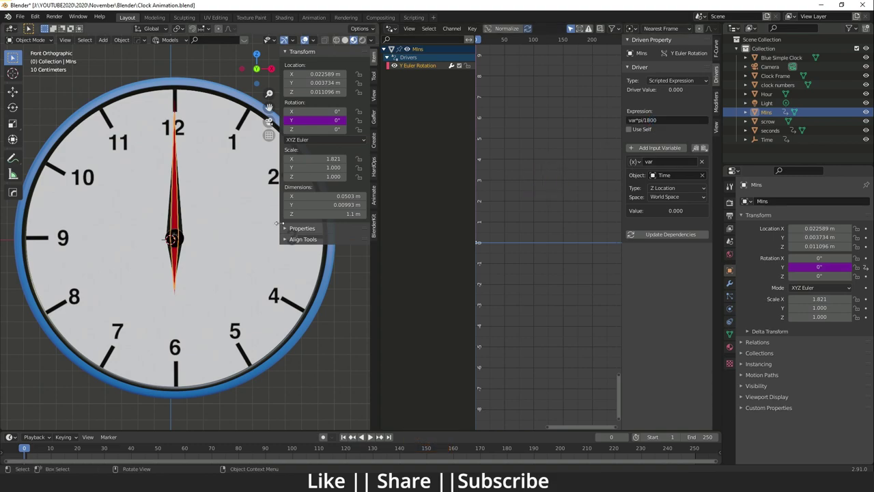
Scrub through a widened timeline range to check the minutes hand against the seconds hand, and return to frame 0
scroll(273, 449, down, 3)
scroll(273, 449, down, 5)
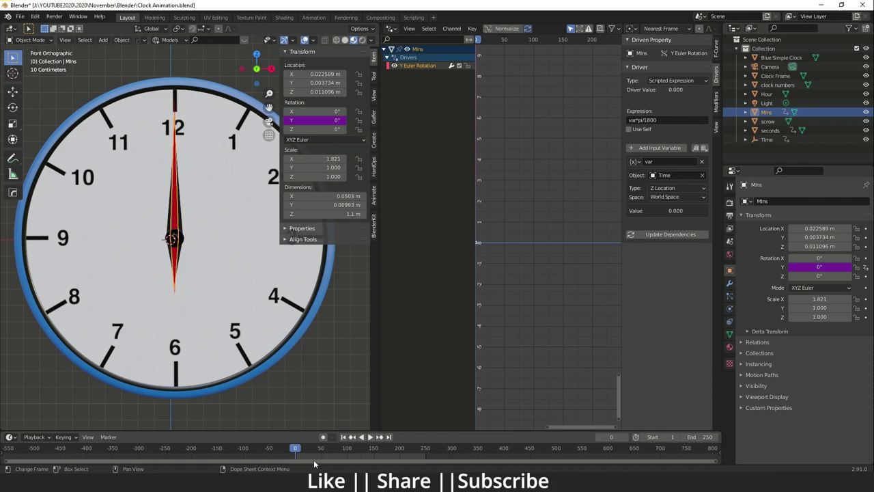
ctrl+scroll(273, 451, right, 2)
drag(166, 451, 322, 449)
scroll(322, 449, down, 3)
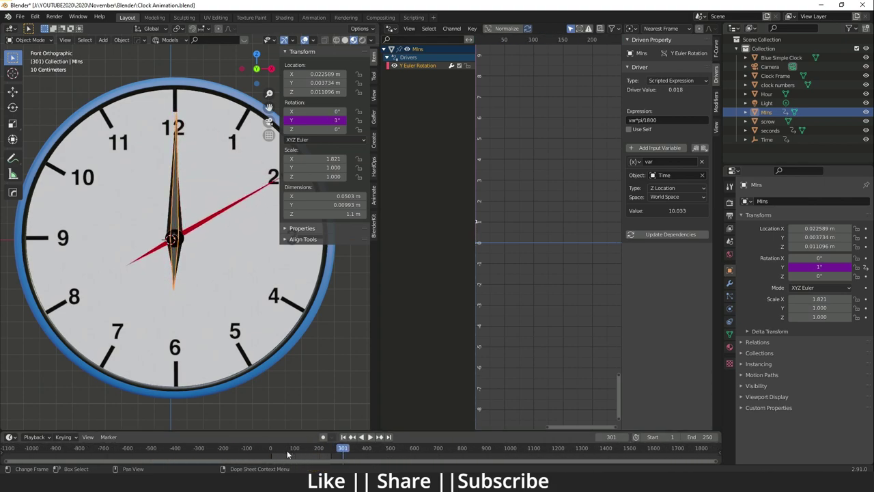
scroll(338, 455, down, 3)
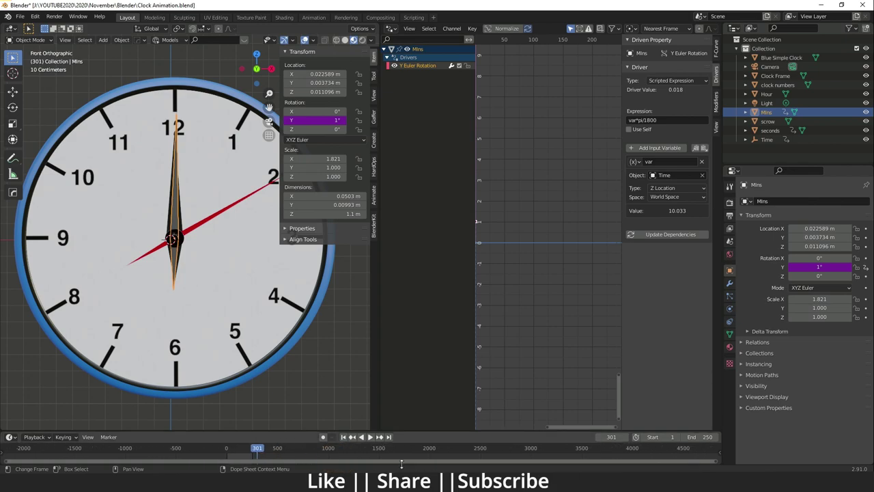
drag(254, 448, 146, 254)
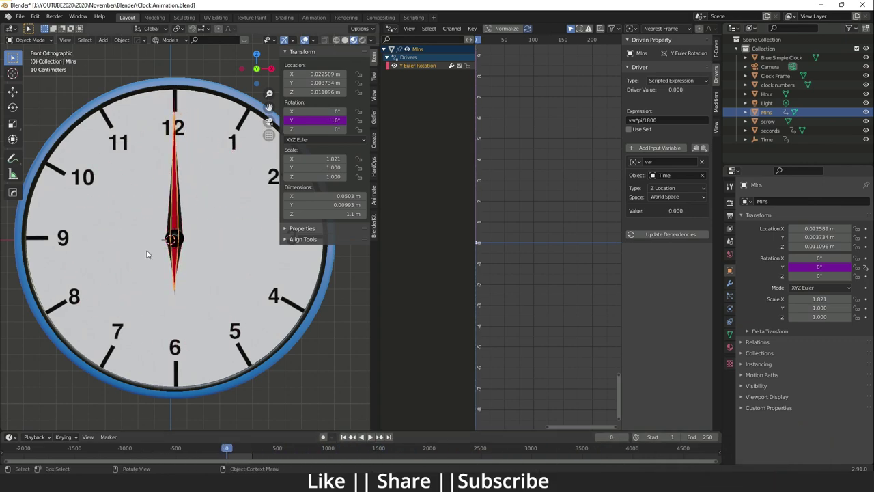
Paste the copied driver onto the Y rotation of the hour hand
click(179, 207)
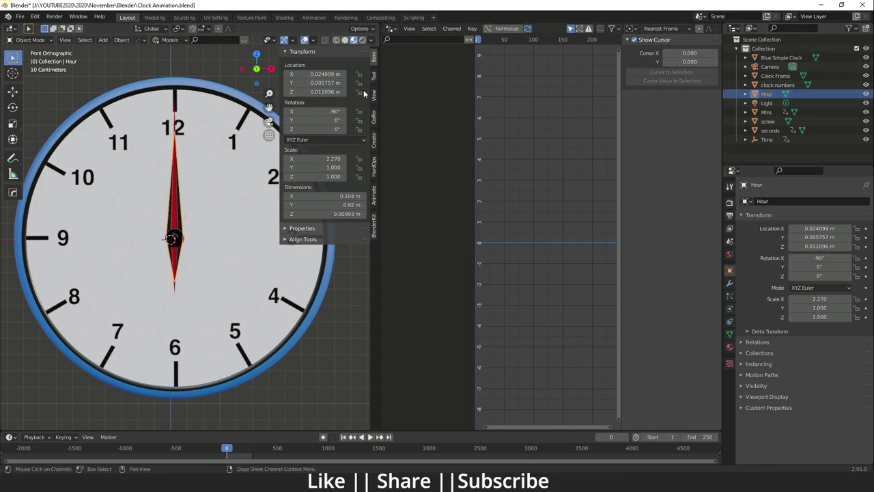
right_click(316, 119)
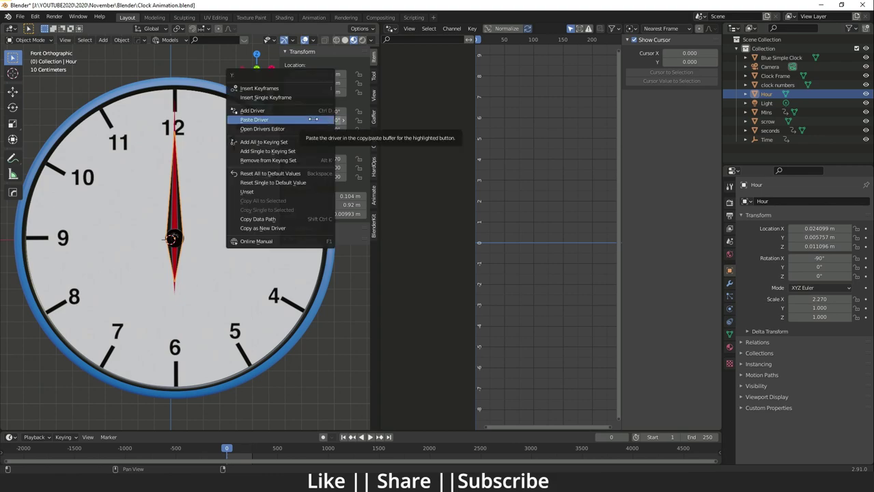
click(254, 129)
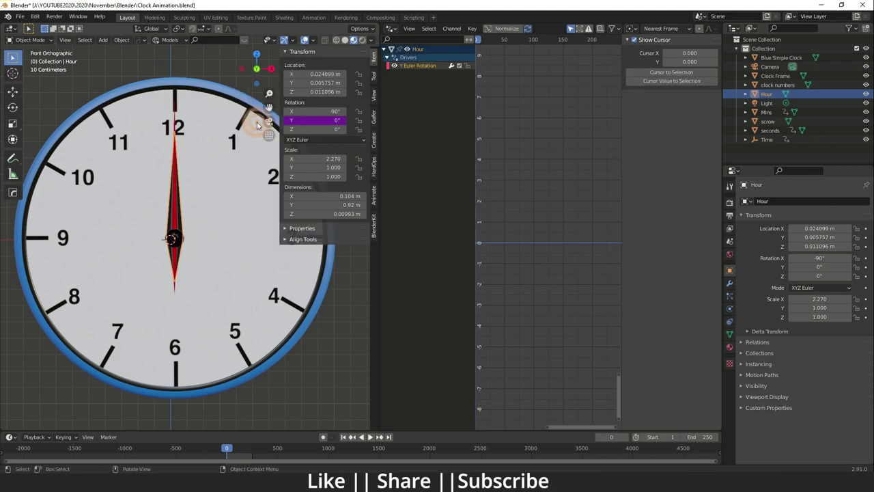
Set the expression of the hour hand's Y Euler Rotation driver to var*pi/21600
click(413, 65)
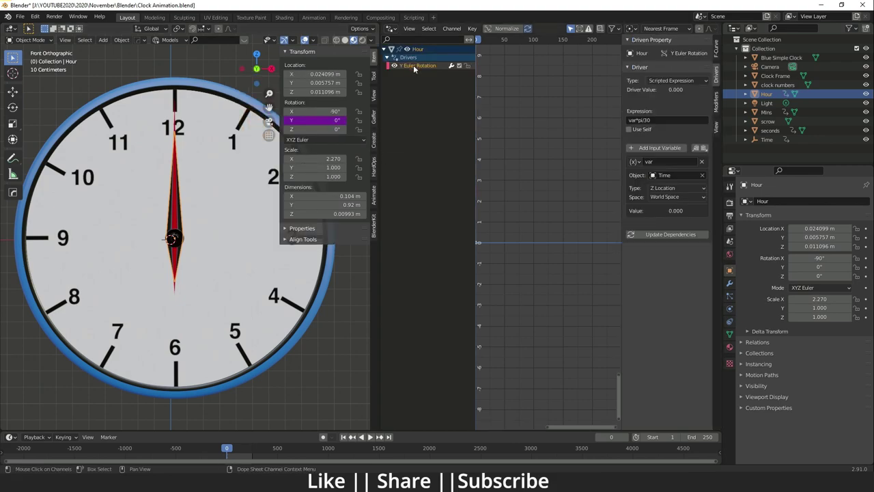
click(659, 120)
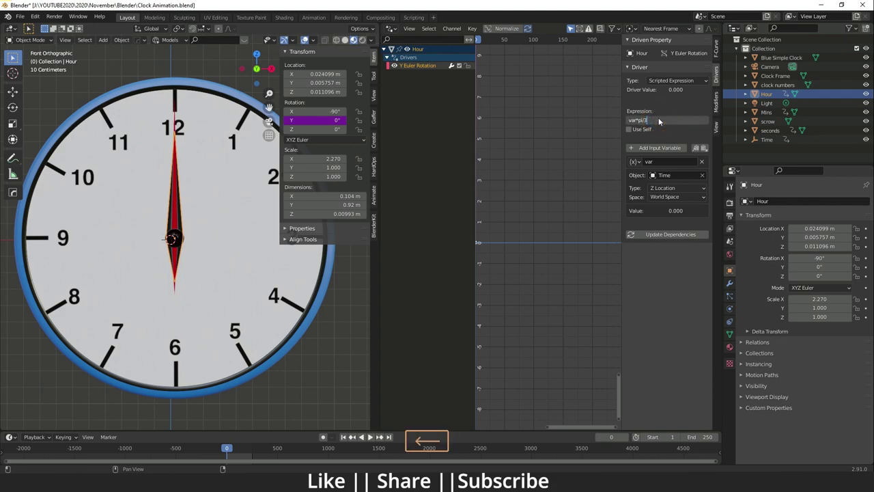
text(2160)
key(Return)
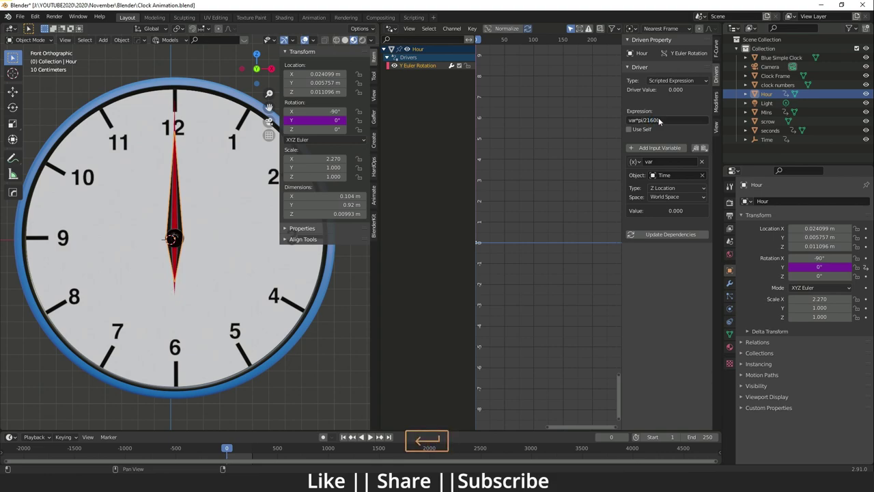
Hide the viewport overlays and scrub through tens of thousands of frames to check the movement of all three hands
scroll(295, 455, down, 3)
scroll(296, 454, down, 12)
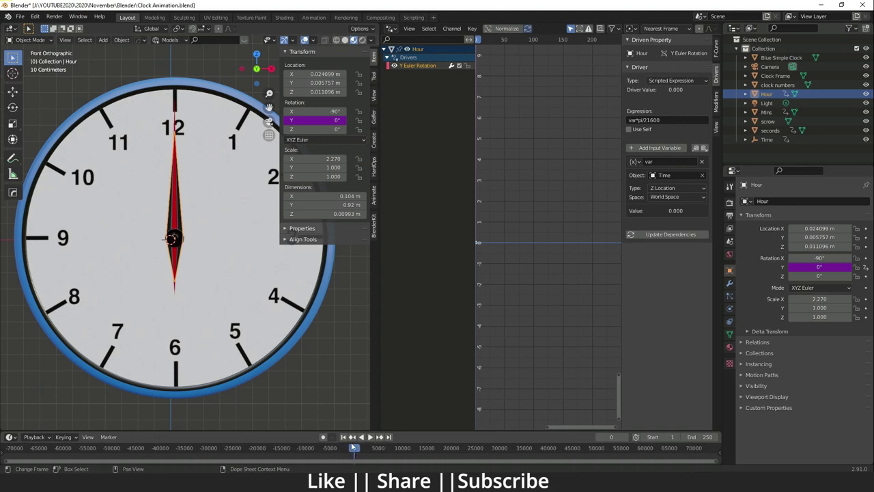
click(305, 40)
scroll(372, 451, down, 4)
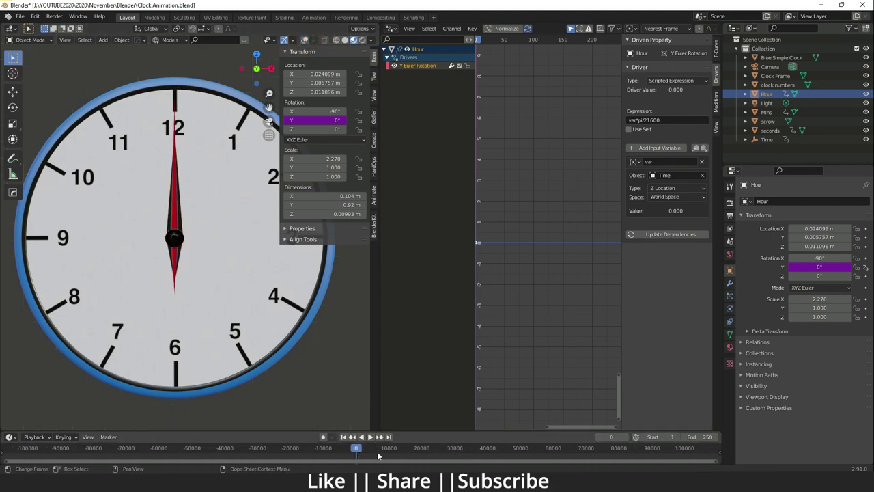
drag(372, 451, 530, 449)
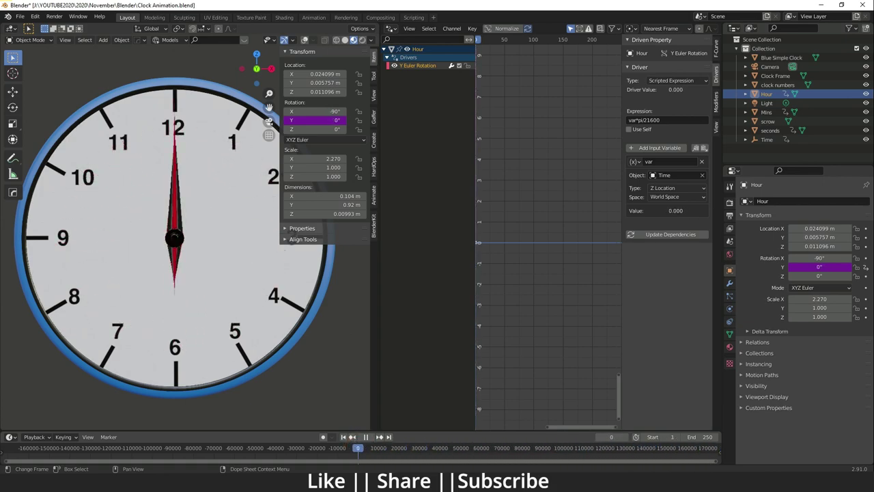
Play the animation from frame 0 to check the clock hands, and stop the playback
key(space)
key(space)
key(Escape)
click(369, 438)
key(Escape)
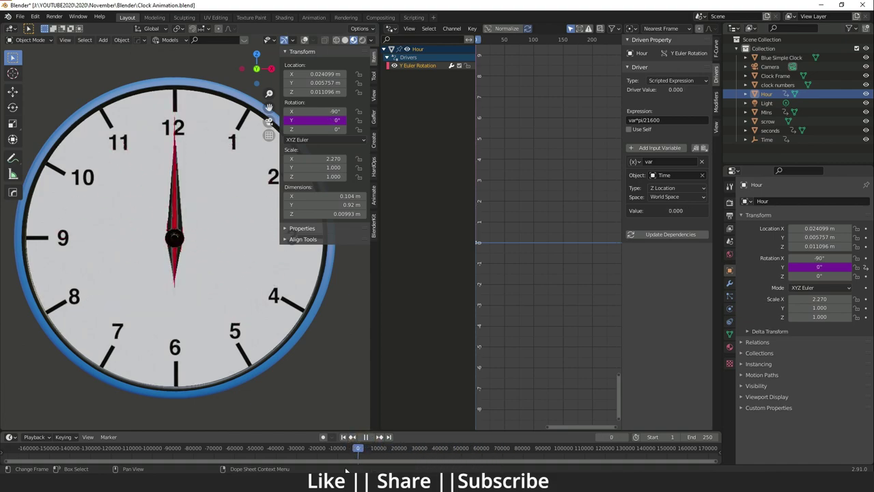